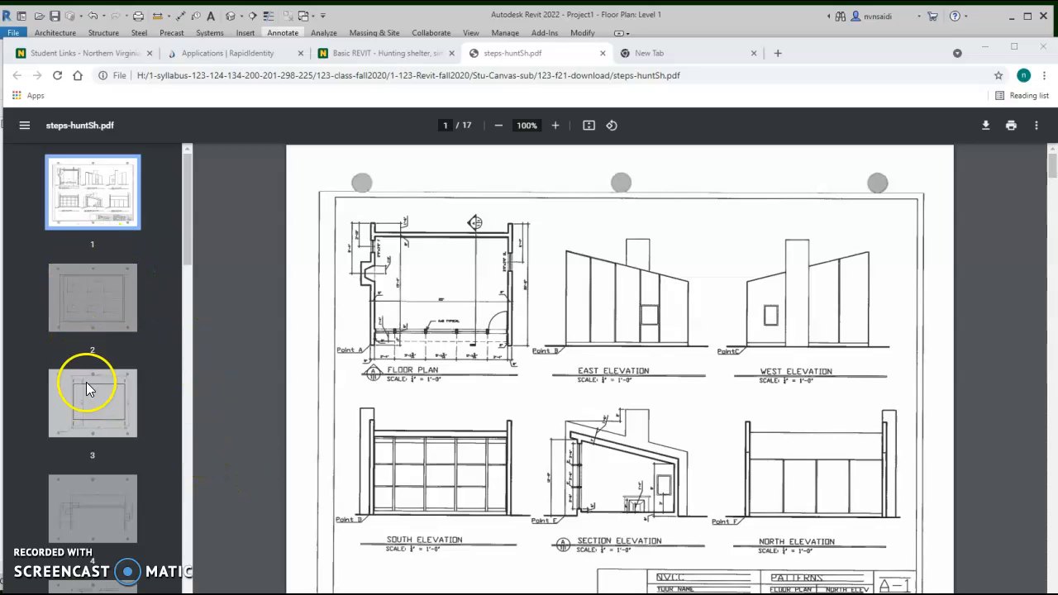
Step: Examine the dimensioned outline plan on page 3 of steps-huntSh.pdf and switch to Revit
left_click_drag(186, 248, 186, 268)
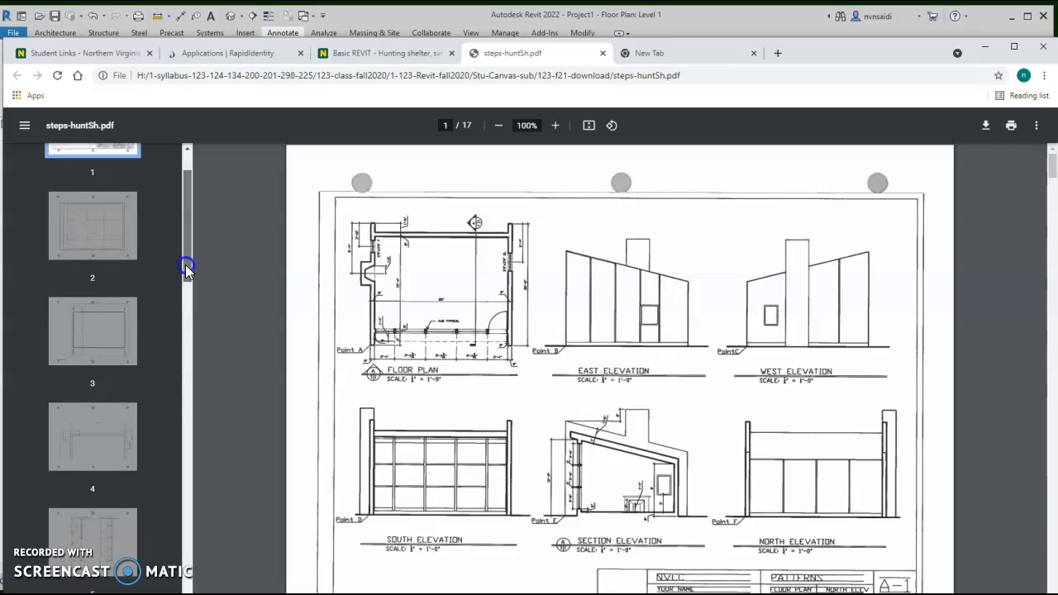
left_click(109, 328)
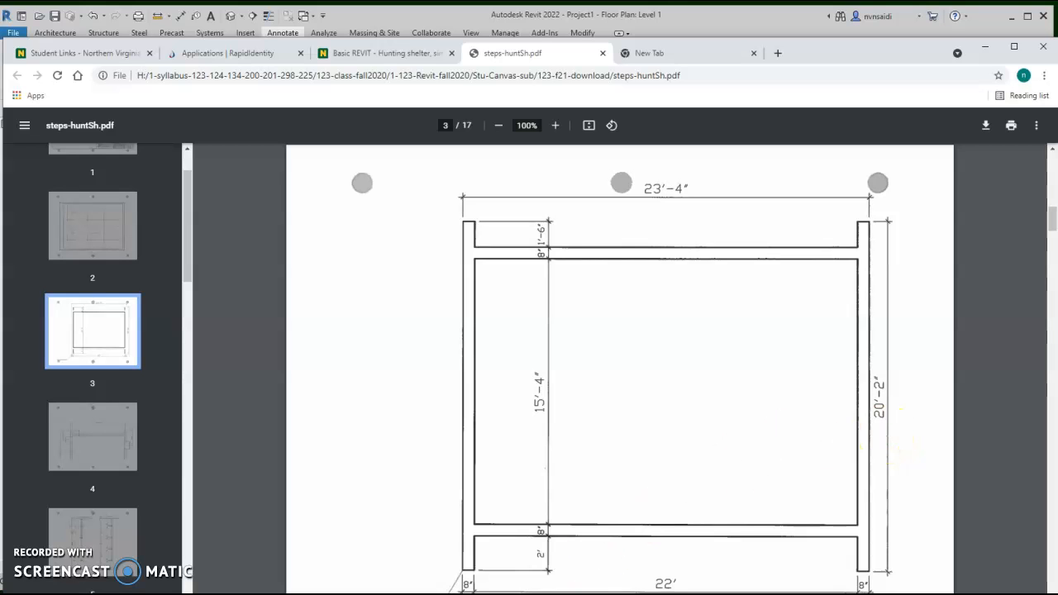
left_click(486, 583)
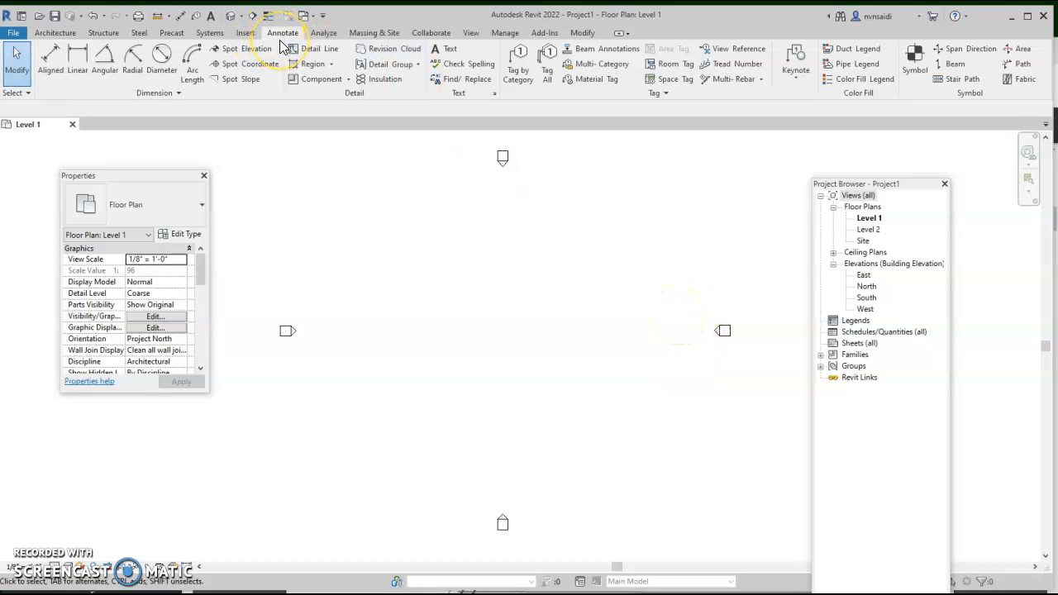
Step: Draw two chained thin detail lines on Level 1: a horizontal one about 48' long and a vertical one about 28' down from its right end
left_click(310, 51)
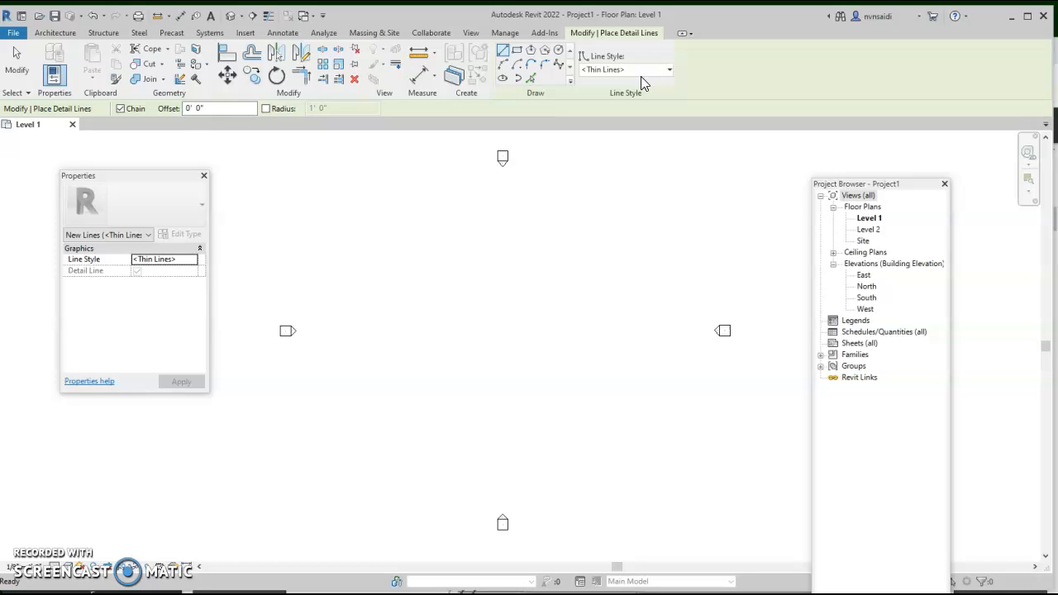
left_click(502, 51)
left_click(361, 289)
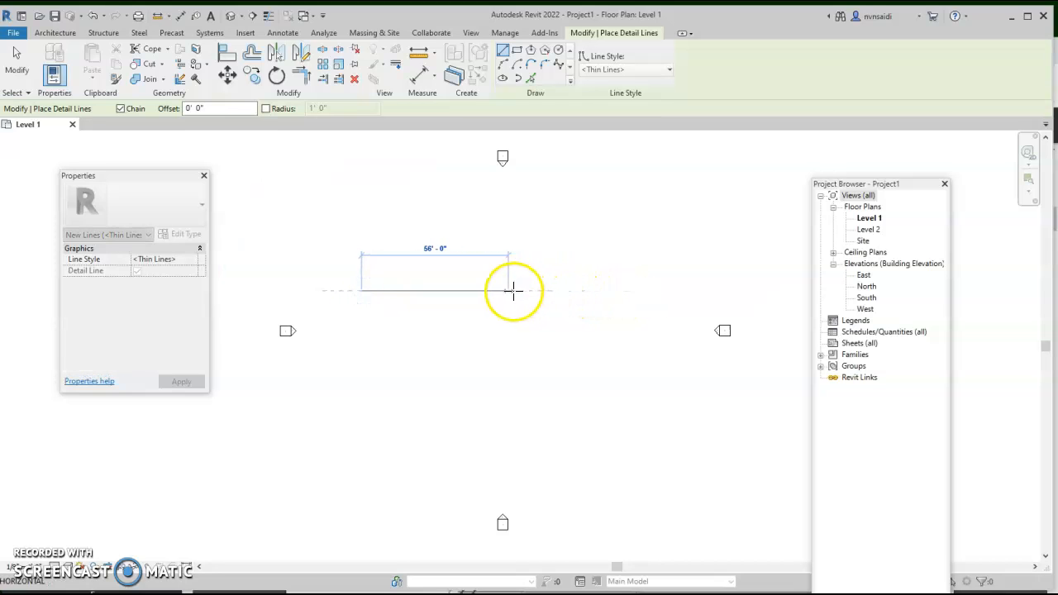
left_click(486, 289)
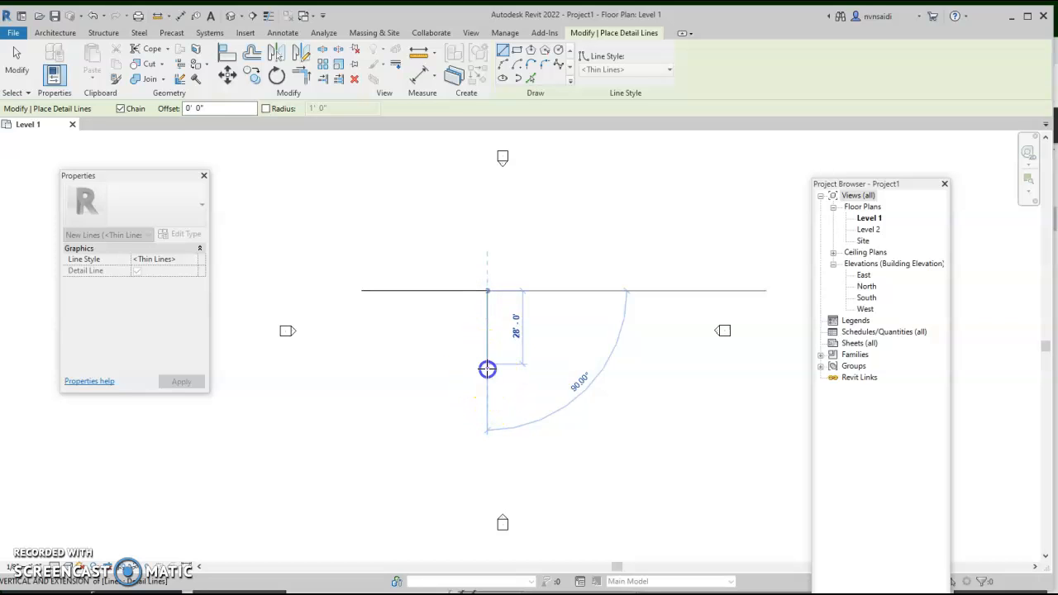
left_click(487, 363)
key("Escape")
key("Escape")
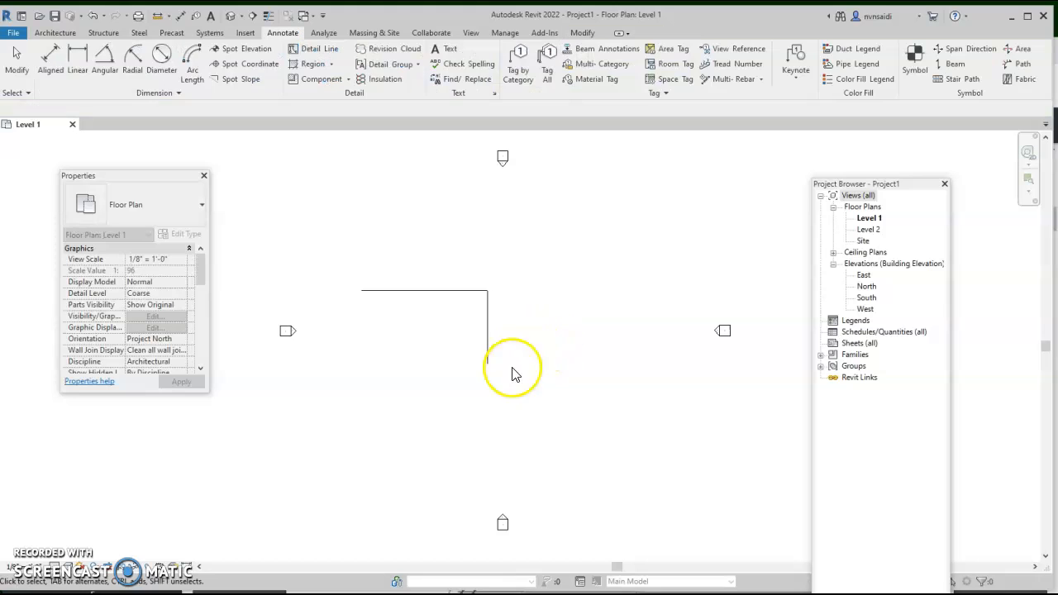
Step: Check the overall width in the PDF plan, and in Revit set the vertical line's distance from the horizontal line's left end to 23' 4"
mouse_move(446, 593)
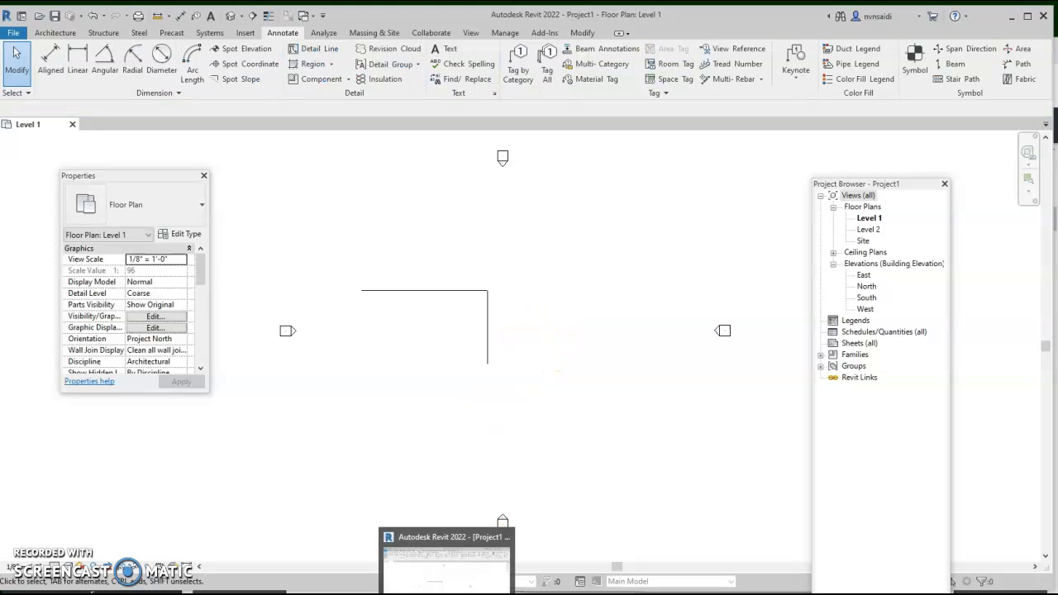
left_click(502, 591)
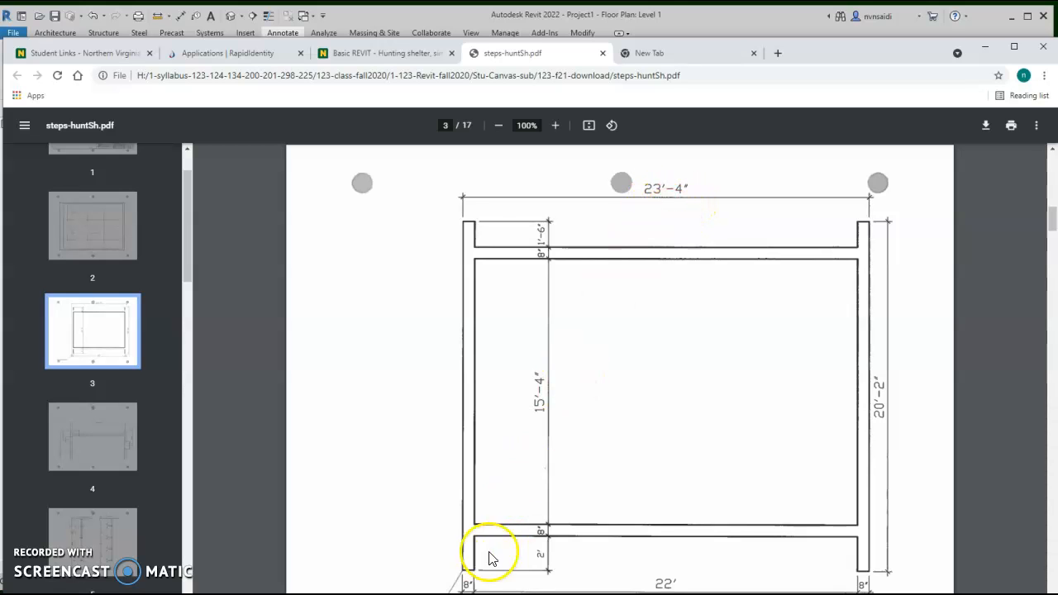
left_click(446, 591)
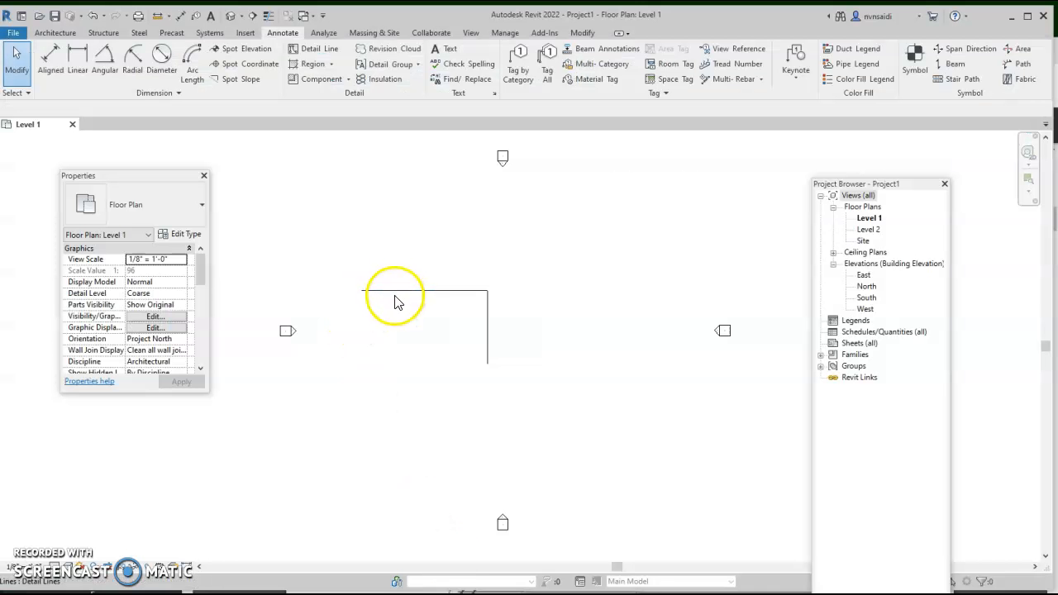
left_click(488, 311)
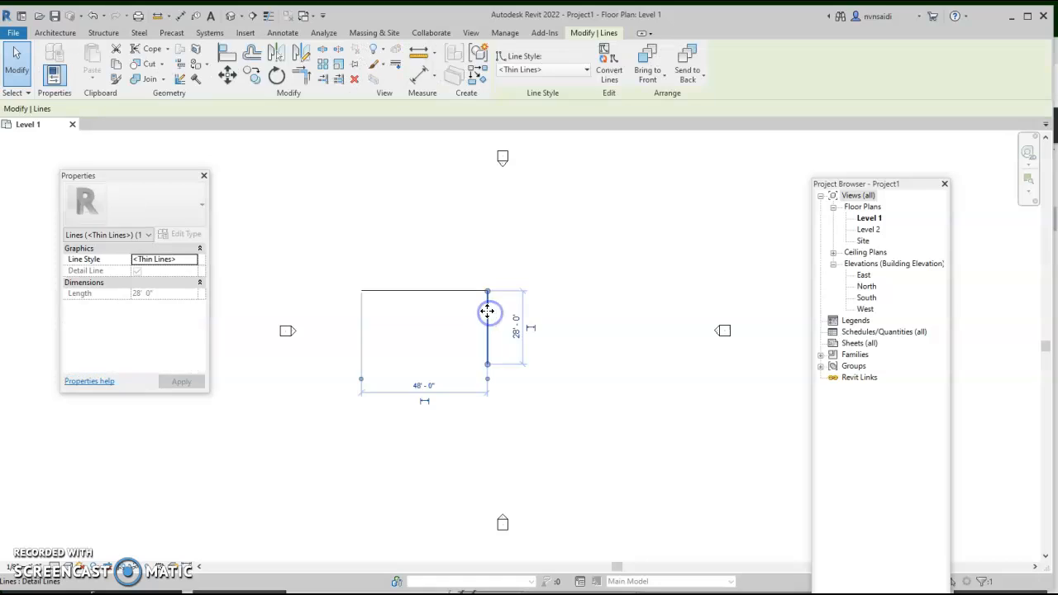
left_click(421, 386)
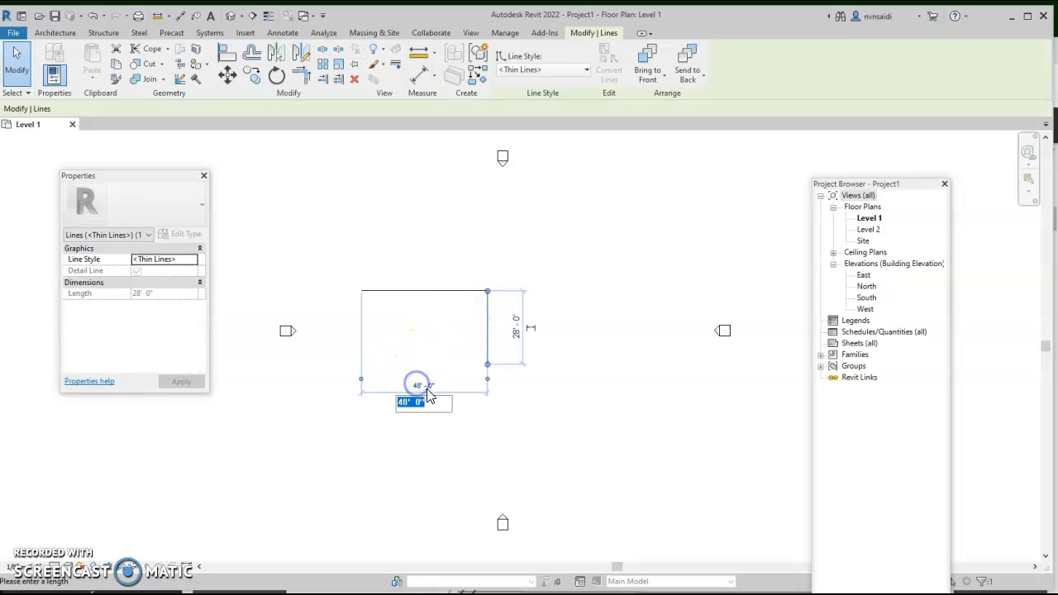
left_click_drag(409, 403, 385, 403)
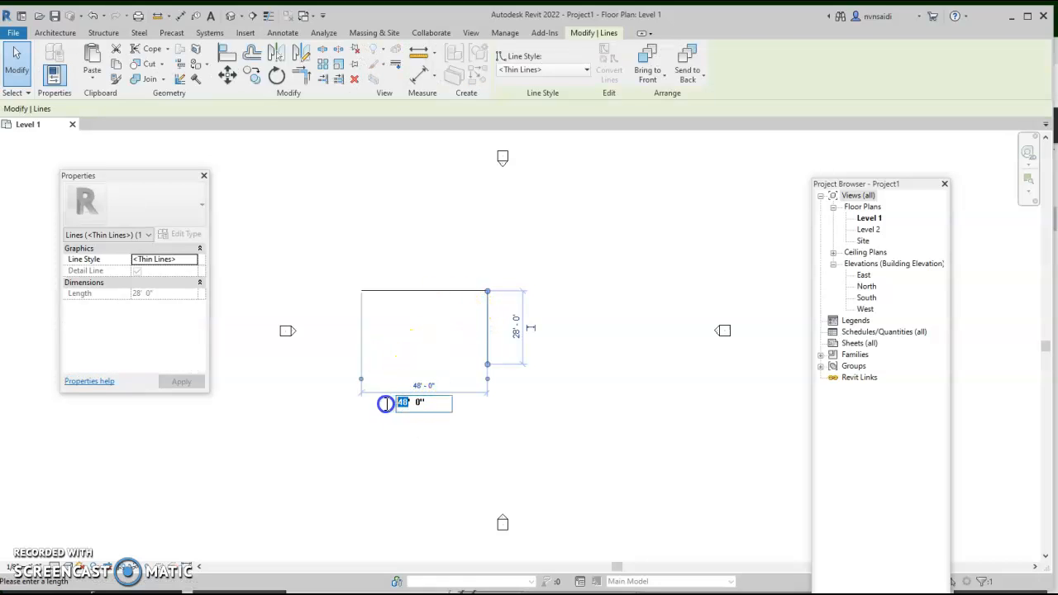
type("23")
left_click(419, 403)
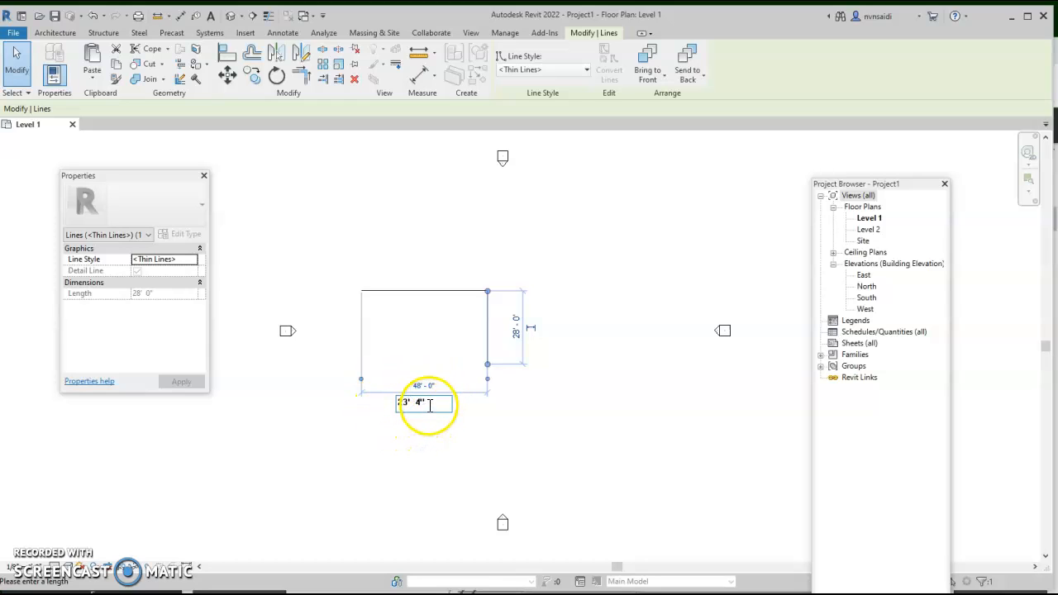
left_click(548, 402)
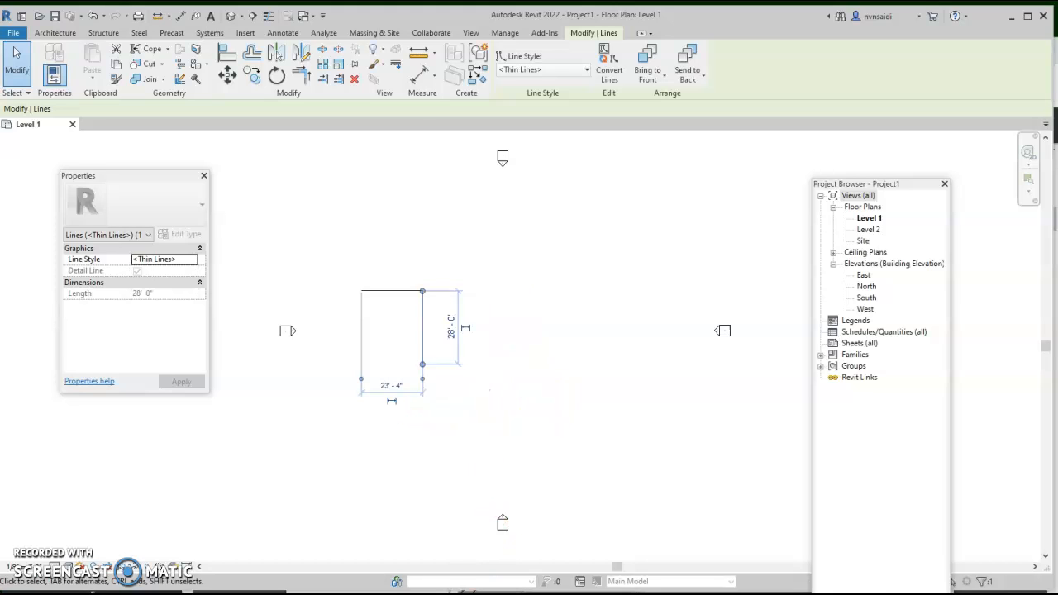
Step: Check the overall depth in the PDF plan, and in Revit set the vertical detail line's length to 20' 2"
key("alt+Tab")
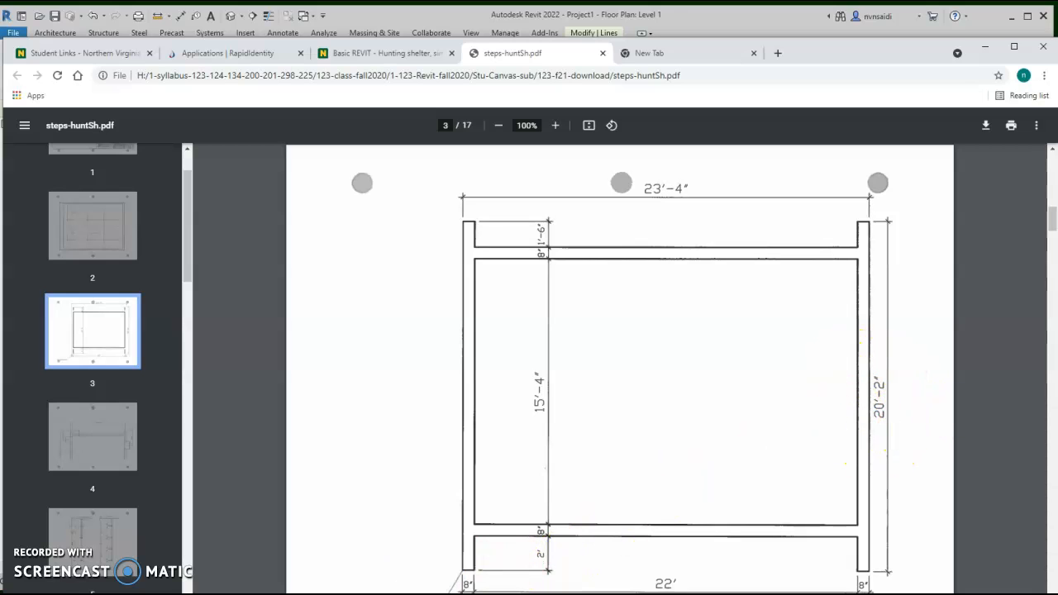
key("alt+Tab")
left_click(447, 329)
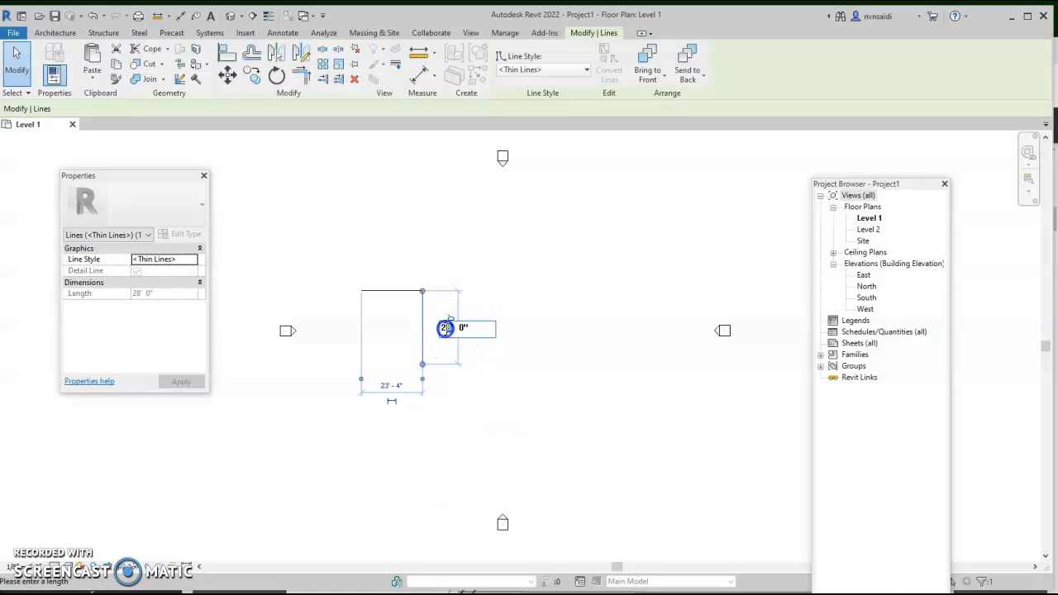
left_click(463, 328)
left_click(517, 364)
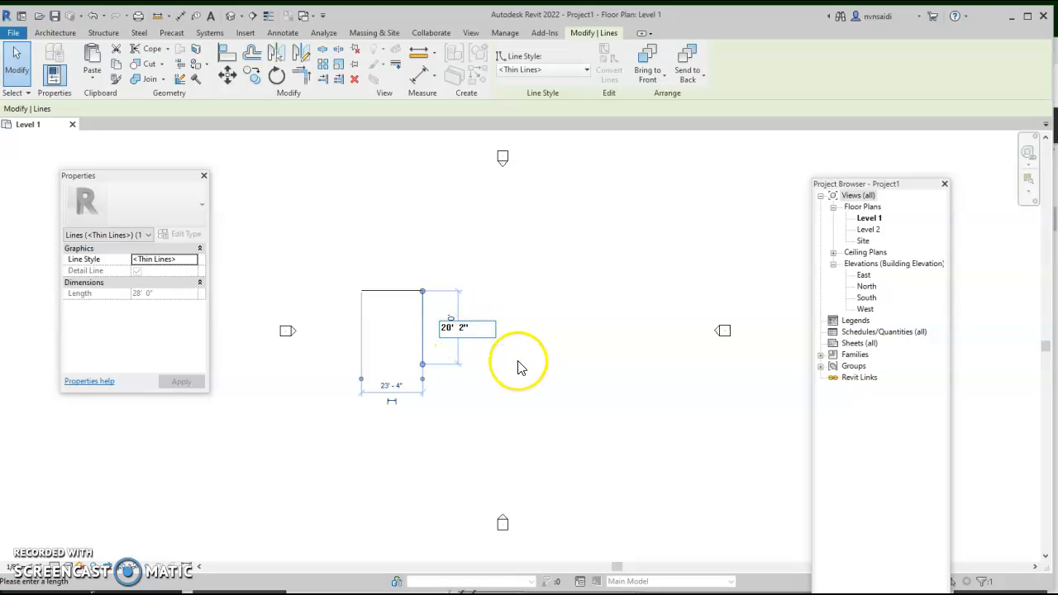
left_click(508, 370)
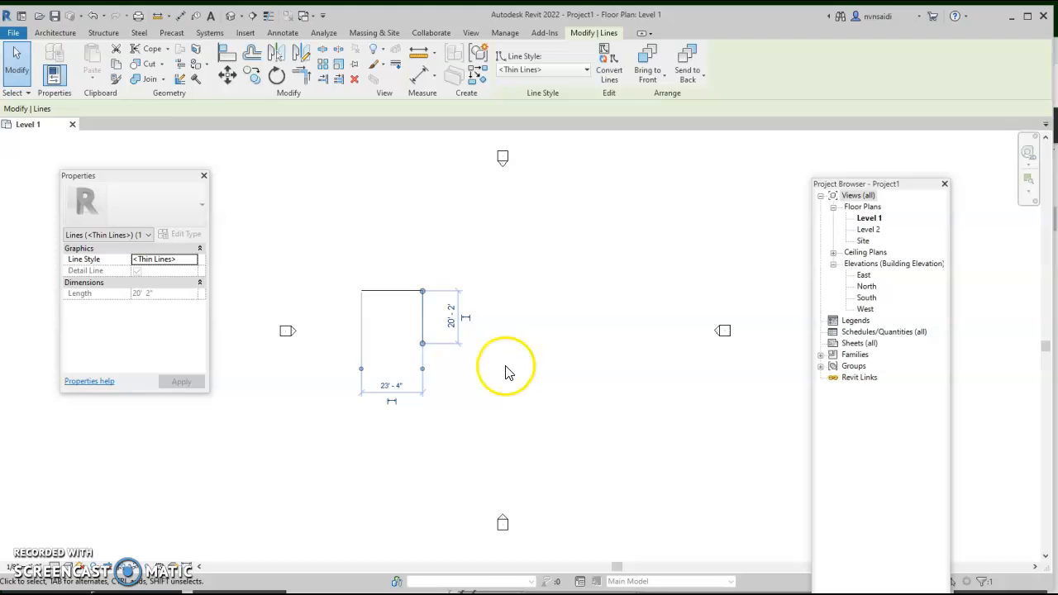
left_click(422, 311)
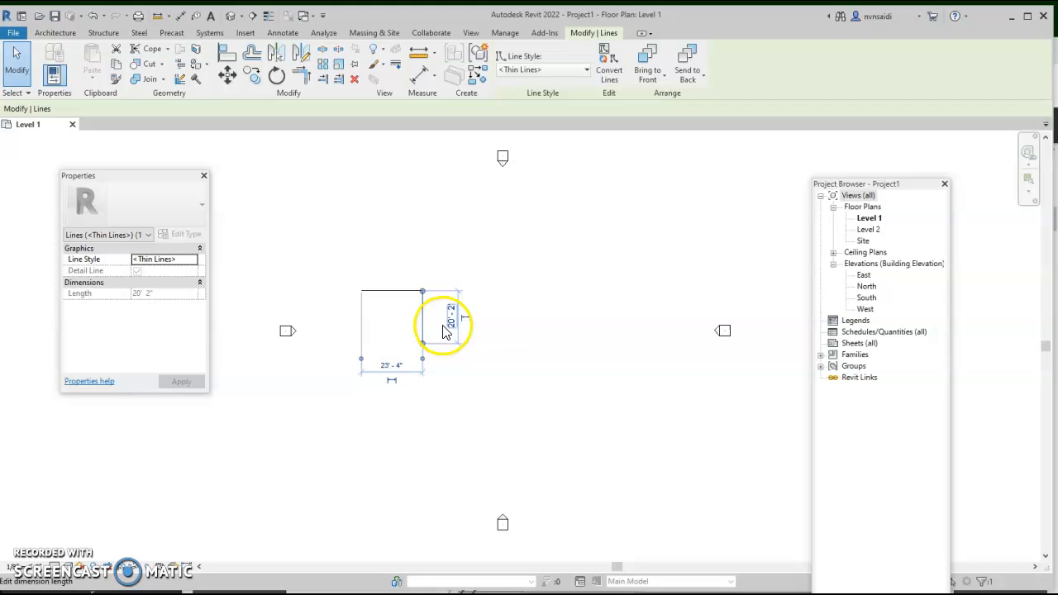
left_click(507, 345)
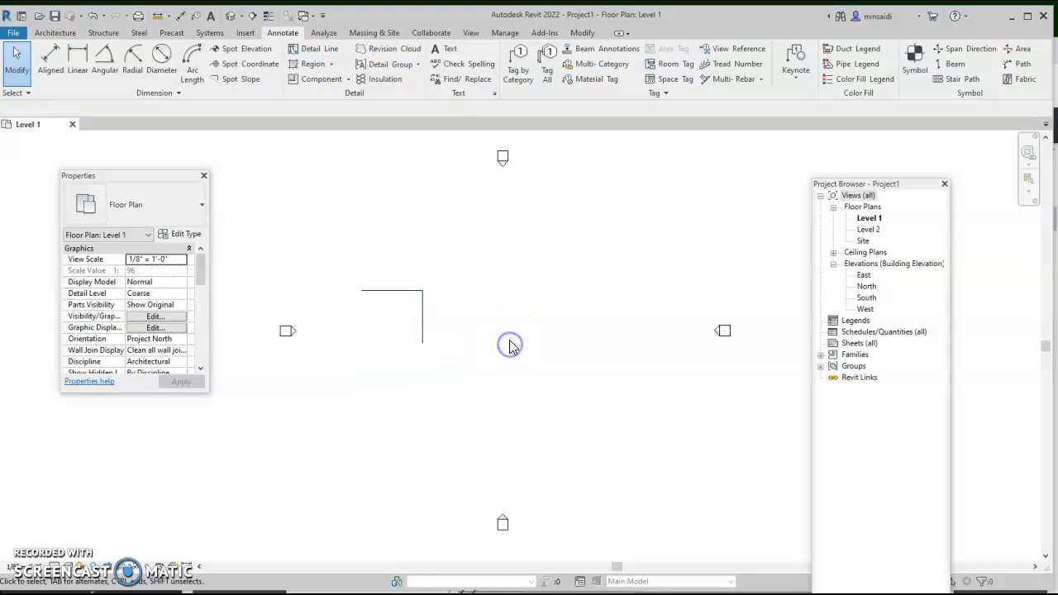
Step: Draw the bottom and left detail lines to close the rectangle at the free end of the top line
left_click(318, 52)
left_click(421, 343)
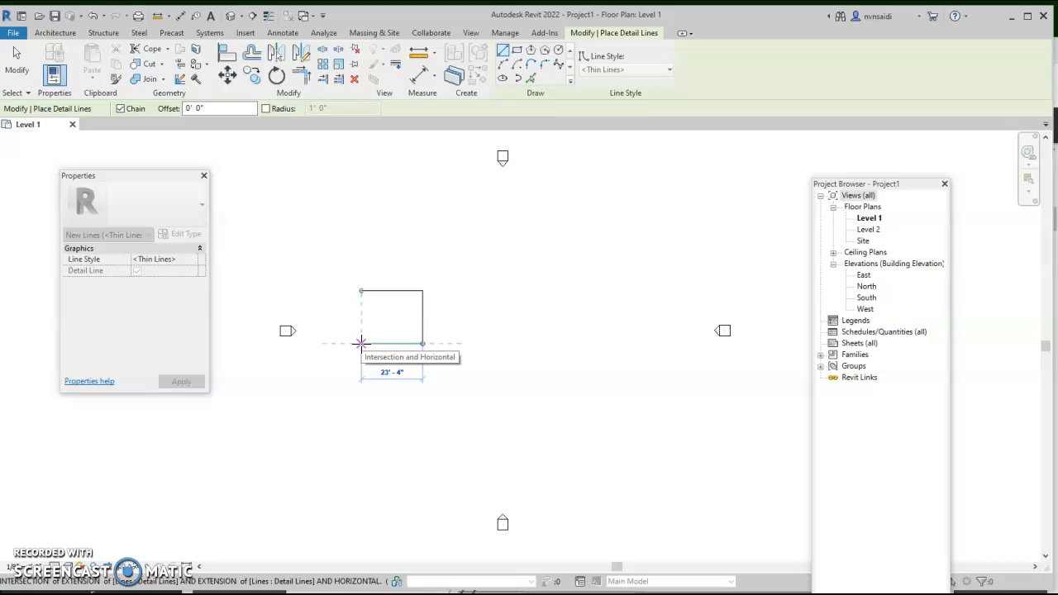
left_click(361, 343)
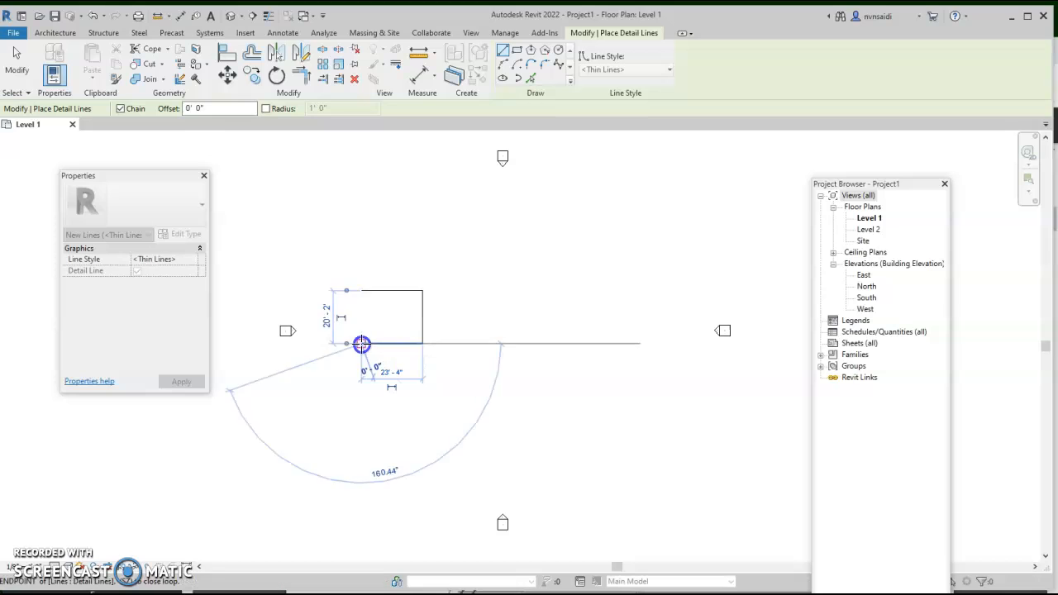
left_click(361, 291)
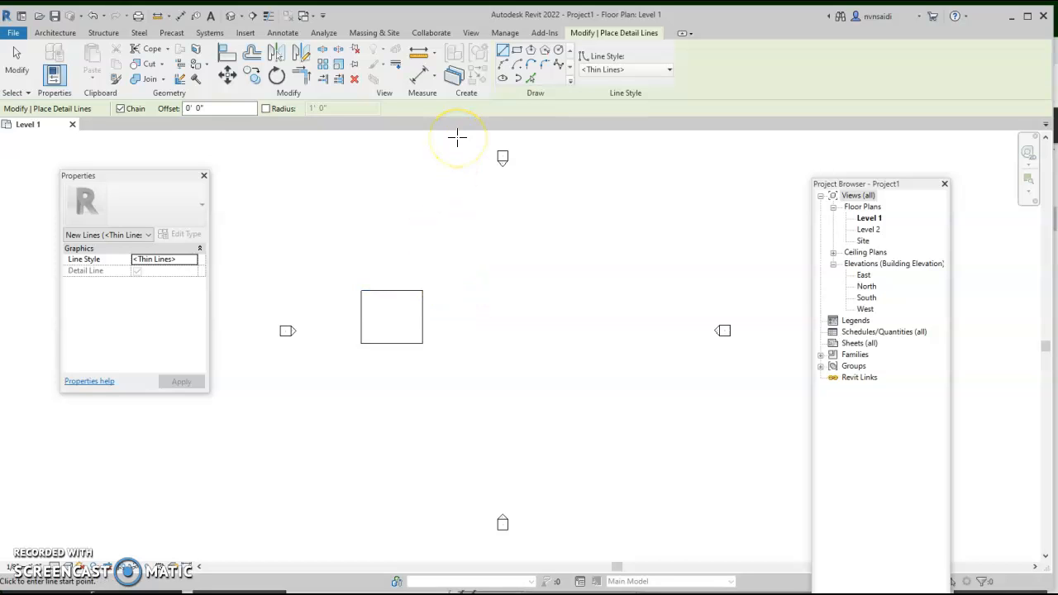
key("Escape")
key("Escape")
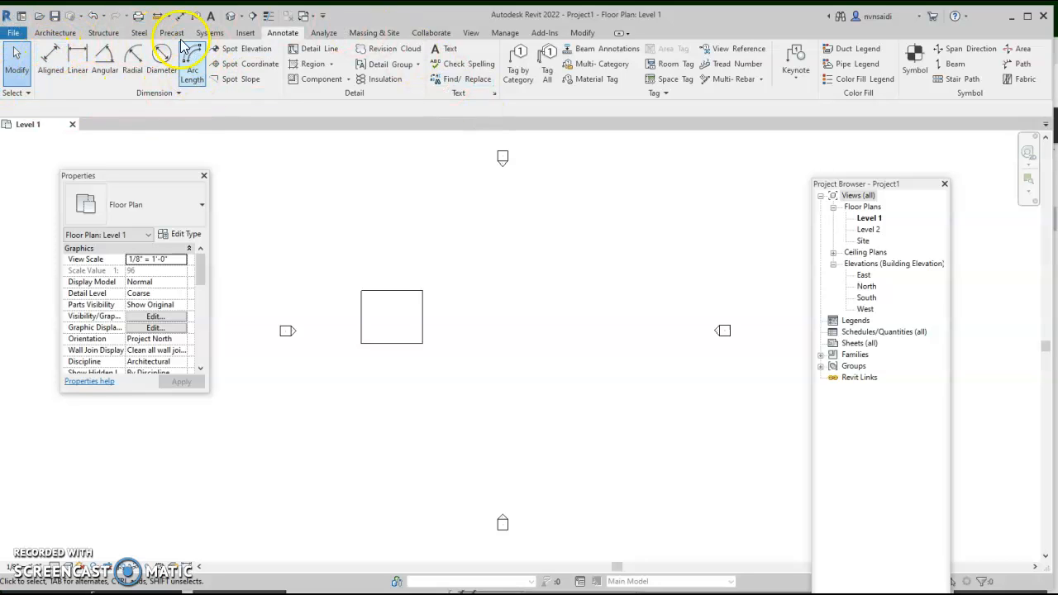
Step: Place an aligned dimension between the rectangle's two vertical sides, positioned above the top edge
left_click(54, 66)
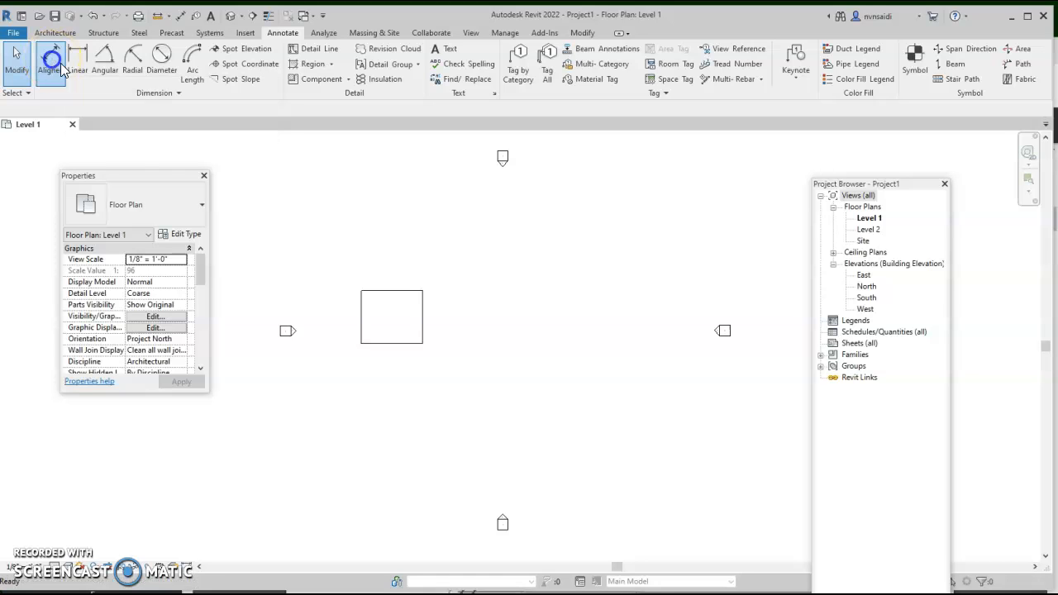
left_click(364, 315)
left_click(423, 319)
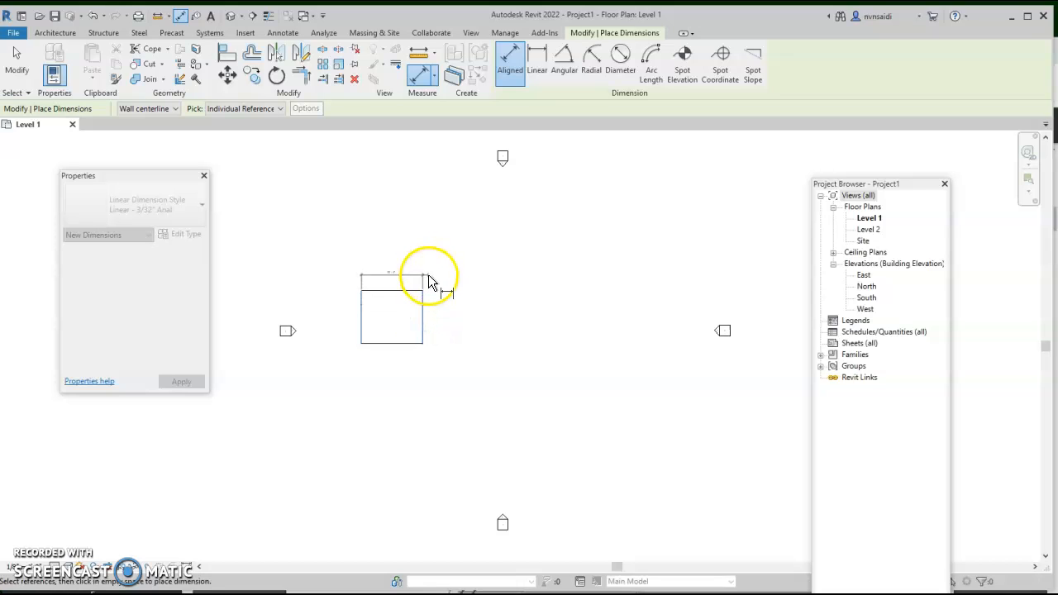
scroll(427, 275, "up", 6)
left_click(434, 274)
middle_click_drag(472, 309, 641, 242)
scroll(472, 306, "down", 1)
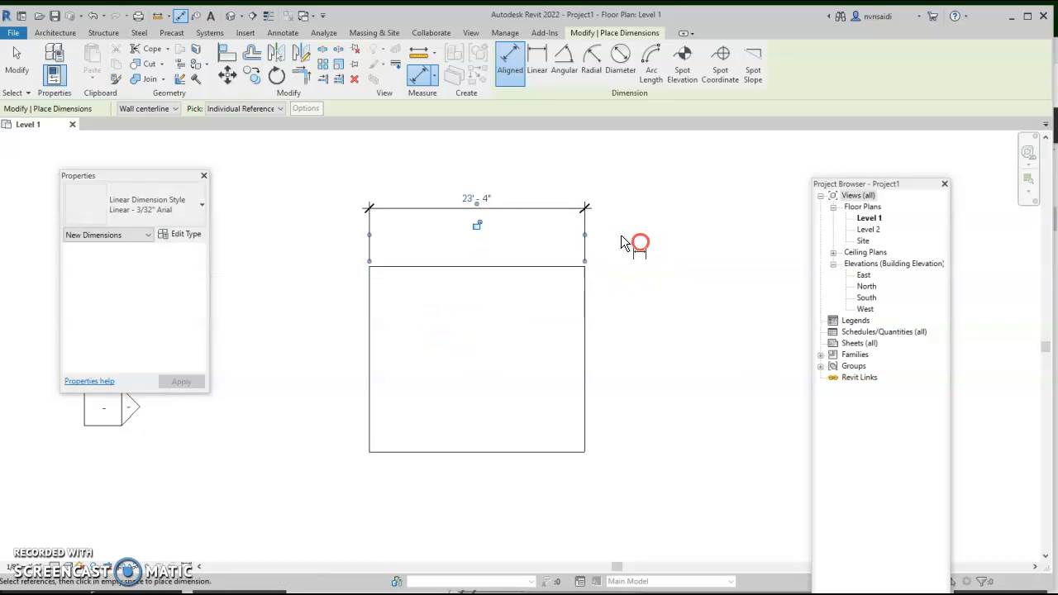
Step: Delete the width dimension above the rectangle
left_click(504, 219)
key("Escape")
left_click(501, 210)
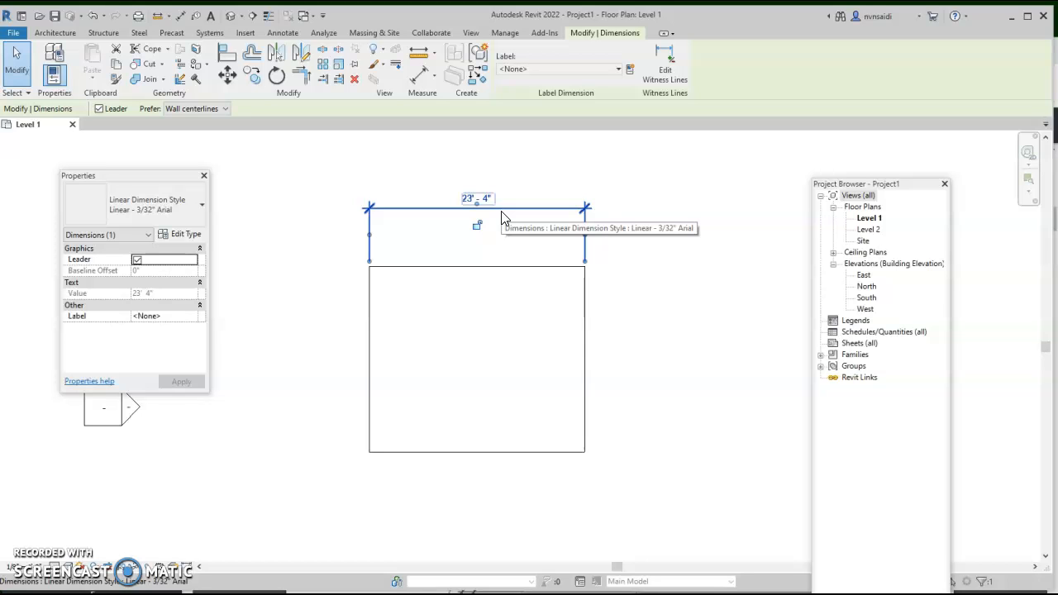
key("Delete")
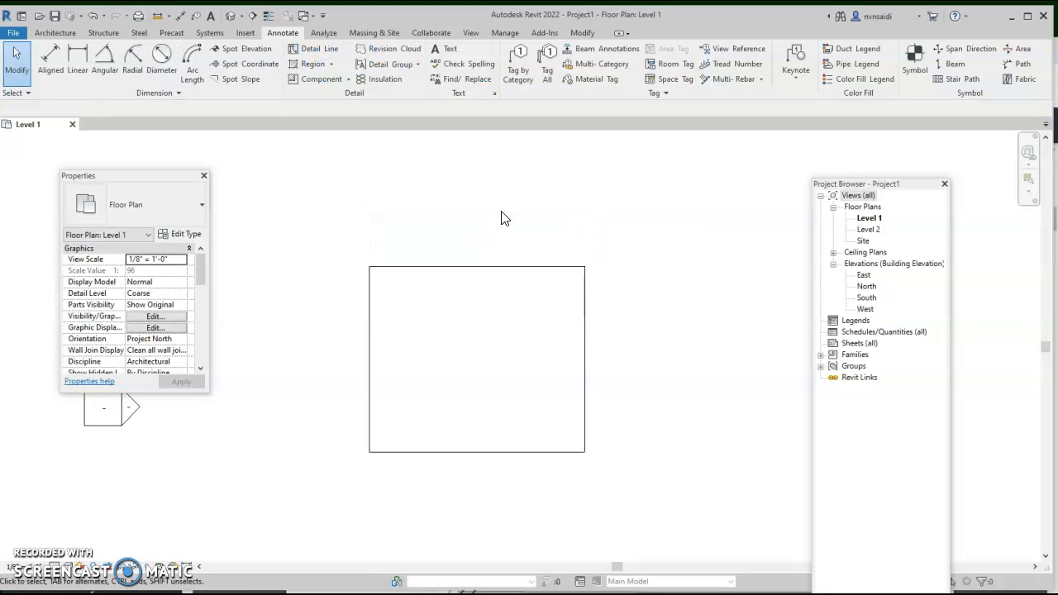
Step: Dimension the rectangle's width again with an aligned dimension from left side to right side, placed just above the top edge
left_click(47, 62)
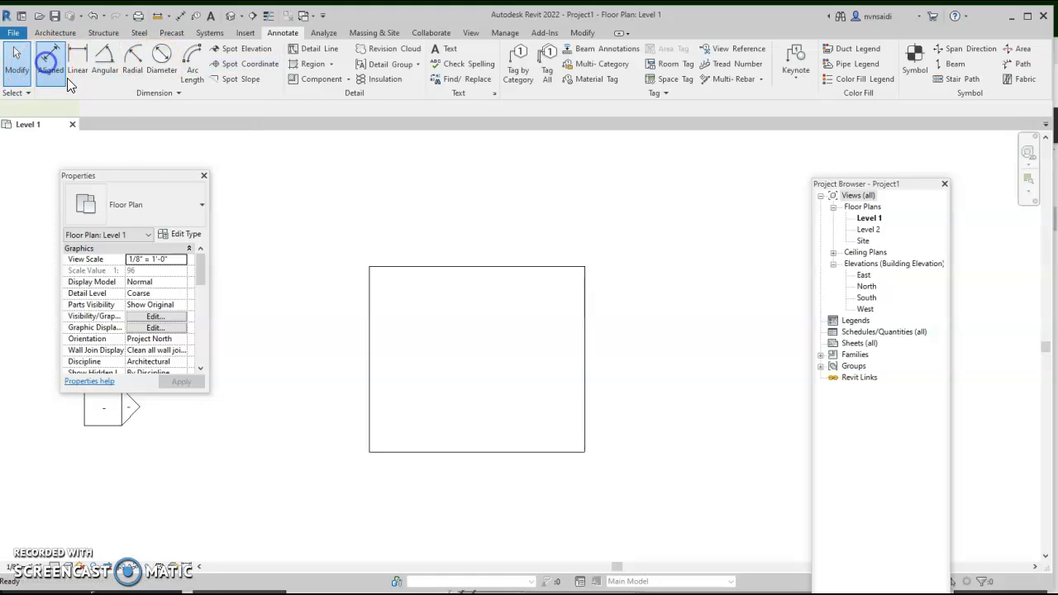
left_click(368, 295)
left_click(581, 296)
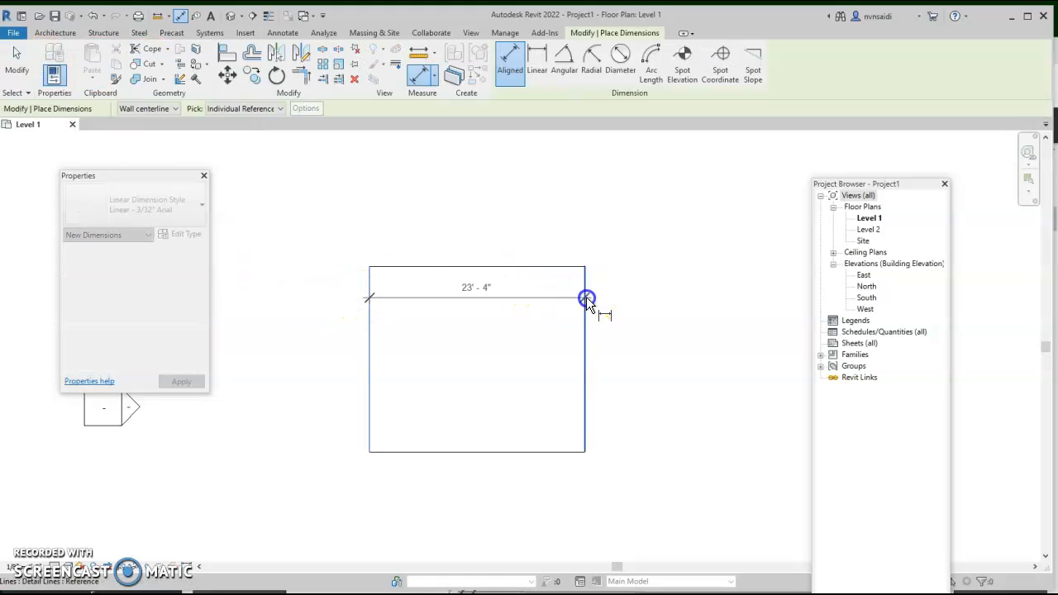
left_click(598, 235)
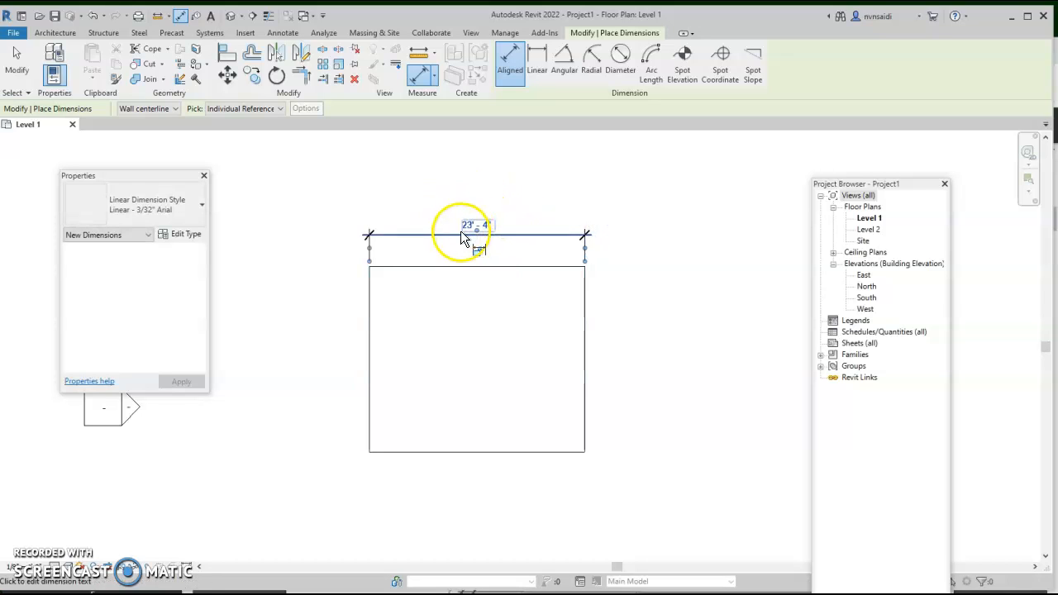
Step: Add an aligned dimension between the rectangle's top and bottom edges, placed outside its left side
left_click(395, 267)
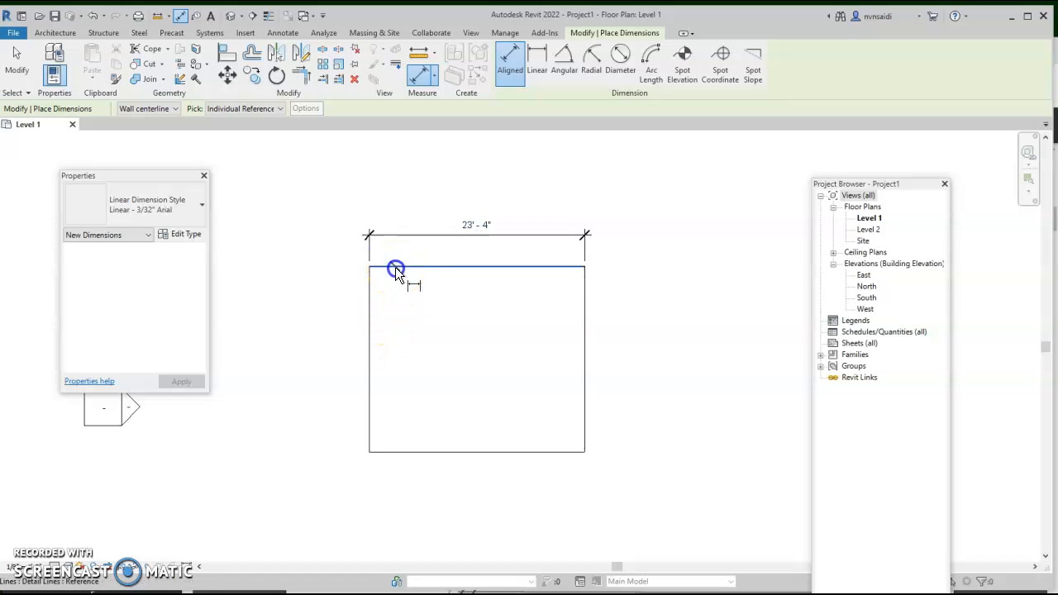
left_click(408, 452)
left_click_drag(408, 481, 322, 479)
left_click(322, 479)
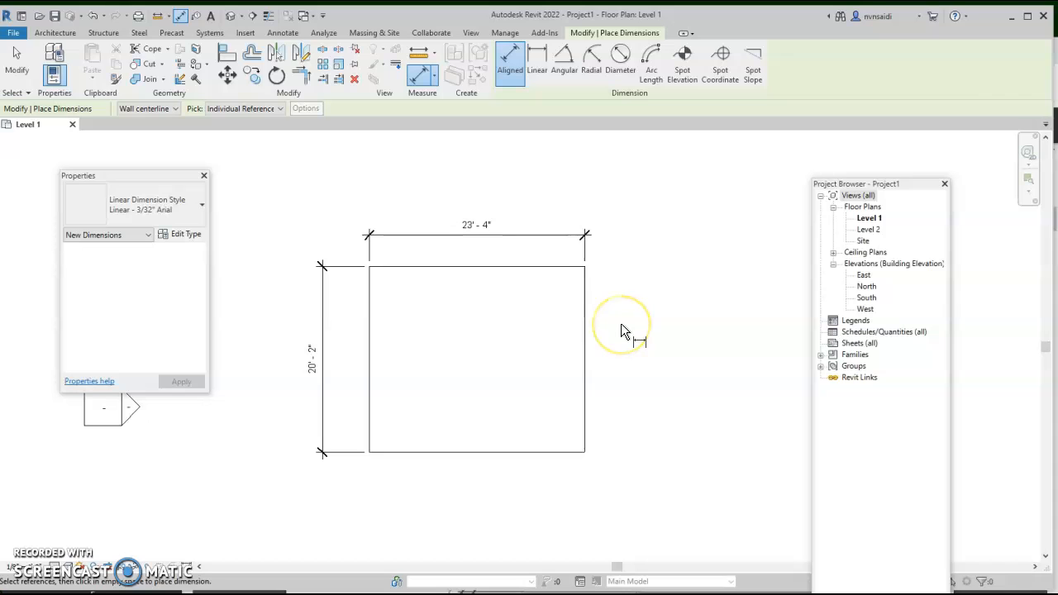
Step: Check the wall thickness in the PDF plan and offset a copy of the rectangle's left side 8" inward
key("Escape")
key("Escape")
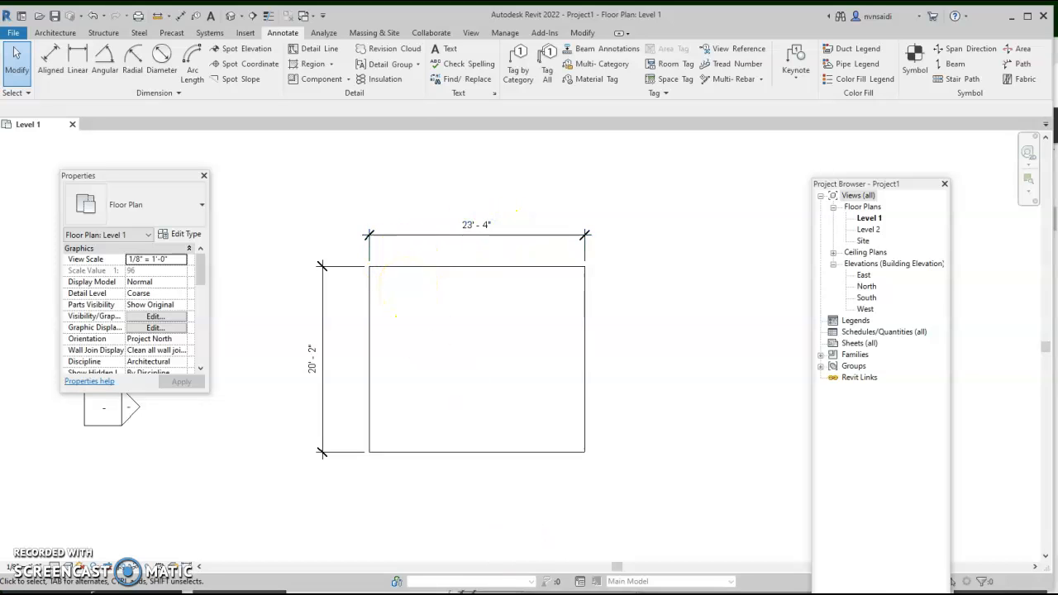
left_click(374, 592)
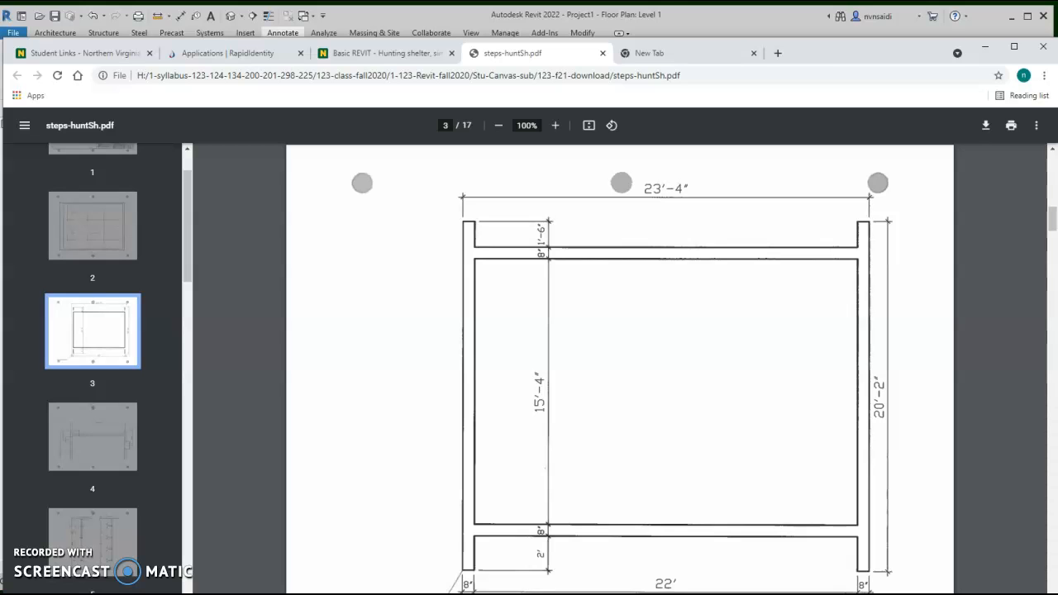
left_click(487, 594)
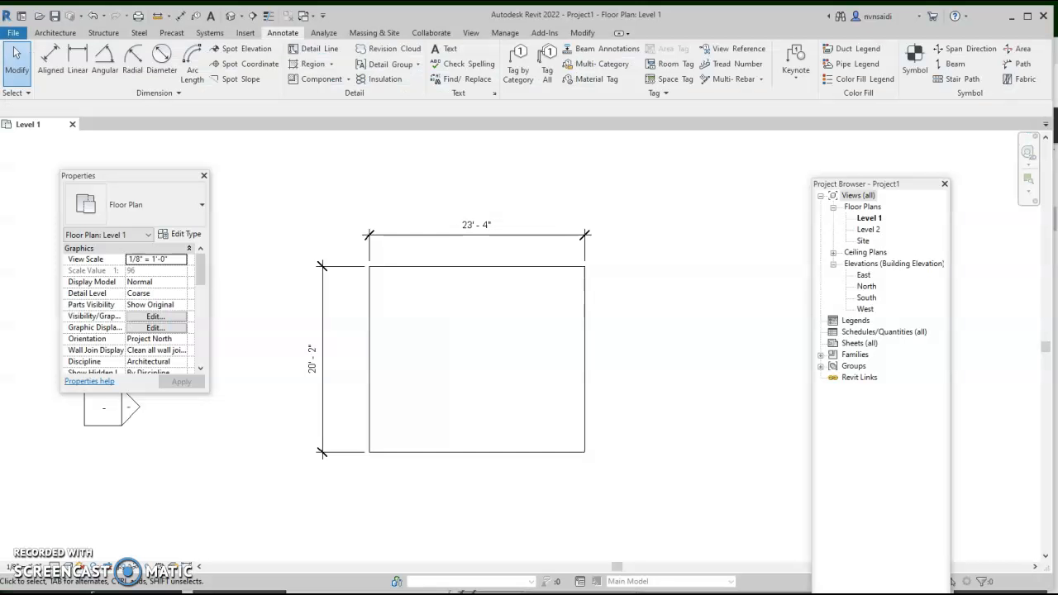
left_click(369, 318)
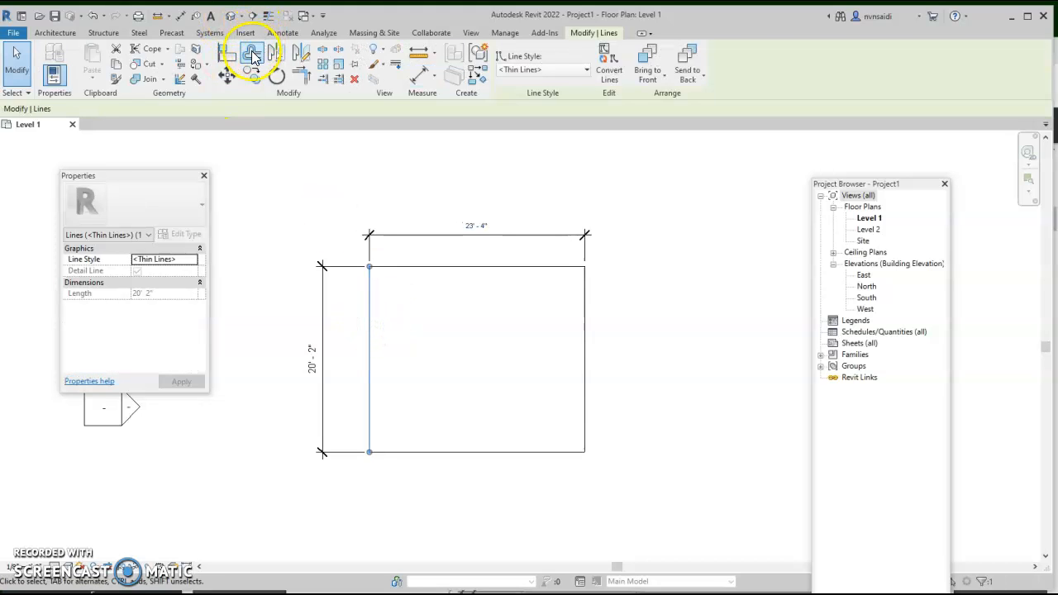
left_click(252, 54)
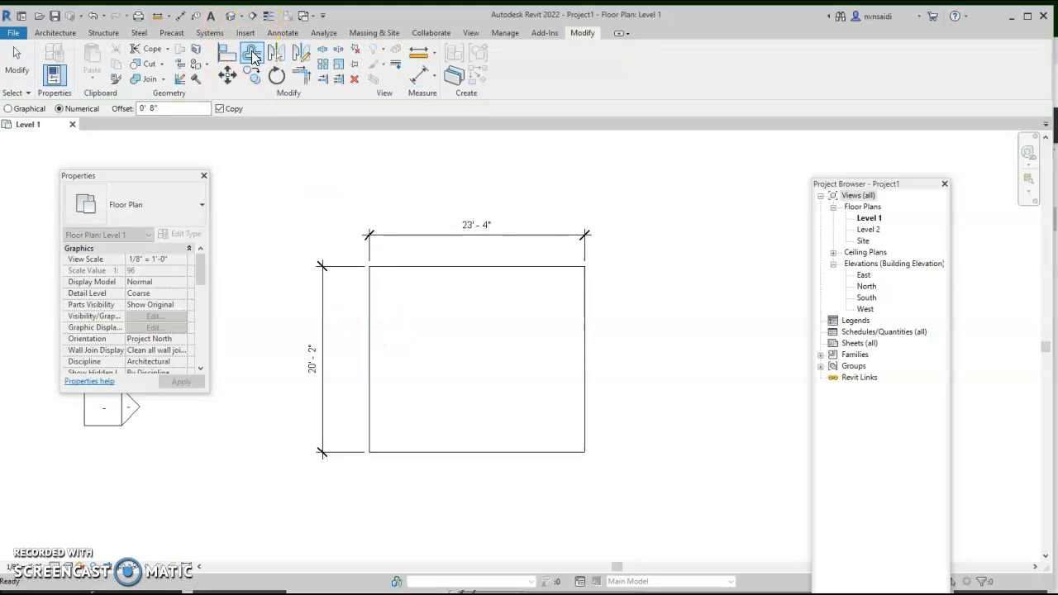
left_click(153, 107)
left_click(130, 109)
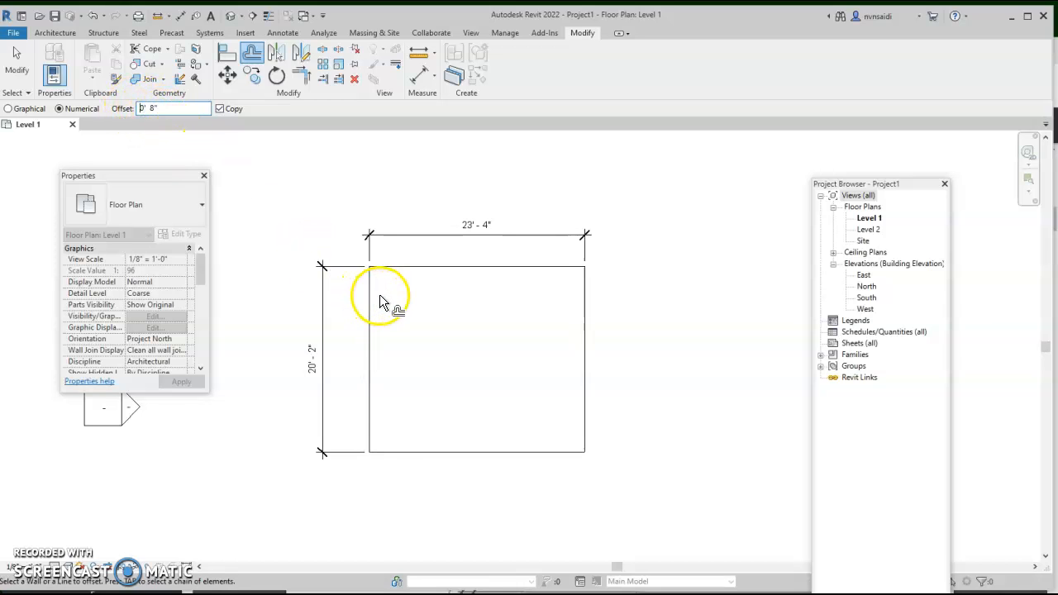
scroll(379, 294, "up", 5)
scroll(380, 290, "up", 1)
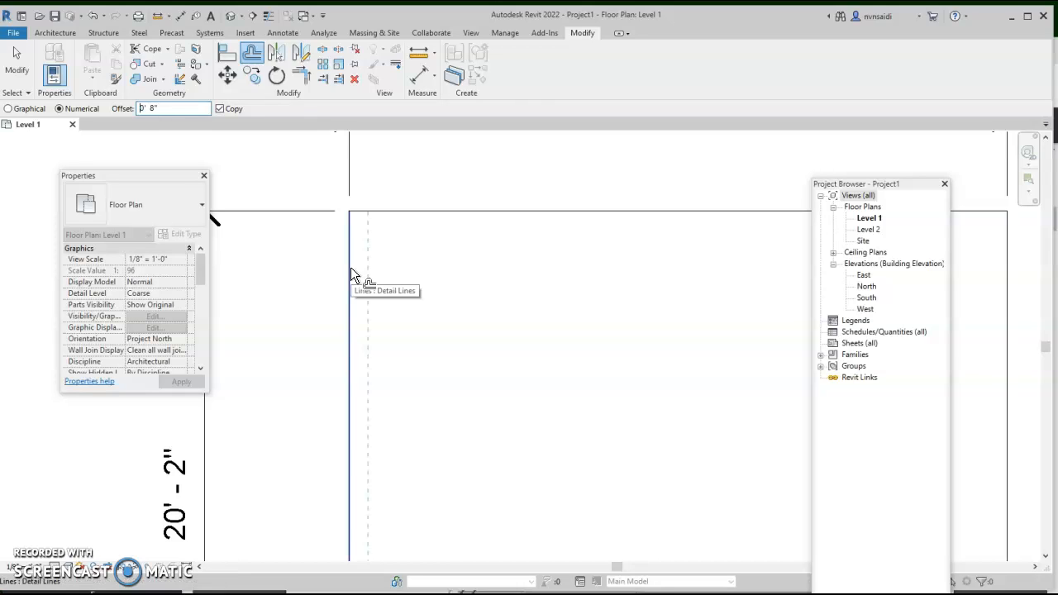
left_click(350, 269)
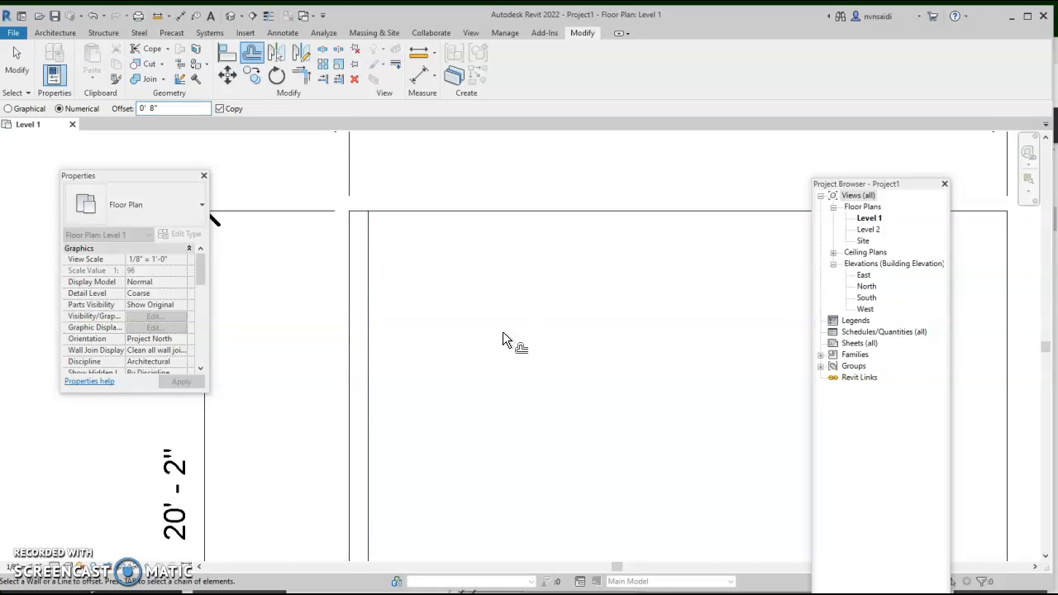
Step: Offset a copy of the rectangle's right side 8" inward
middle_click_drag(520, 331, 385, 323)
scroll(573, 288, "up", 2)
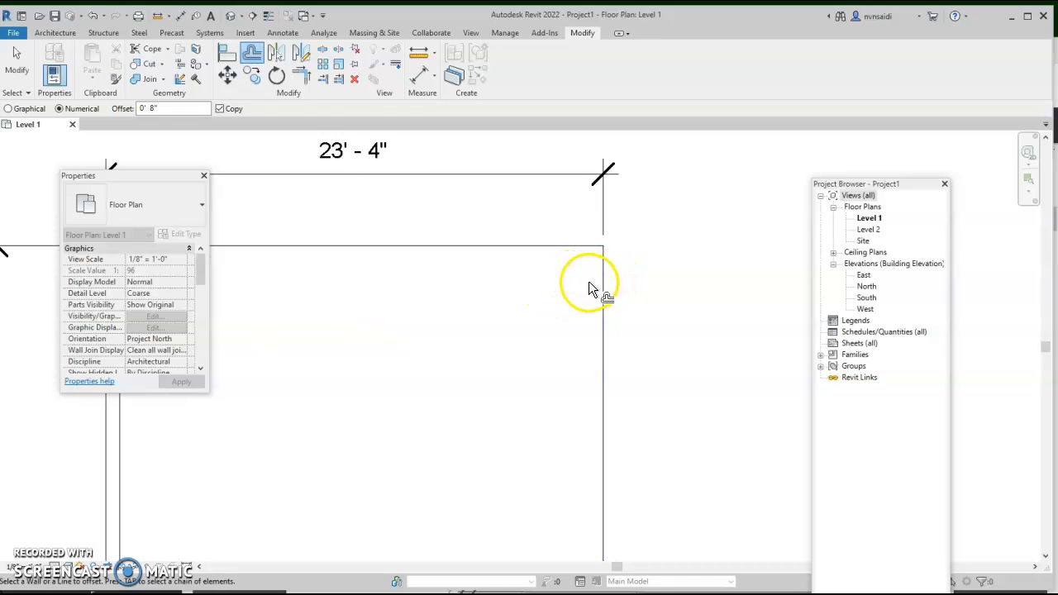
left_click(598, 282)
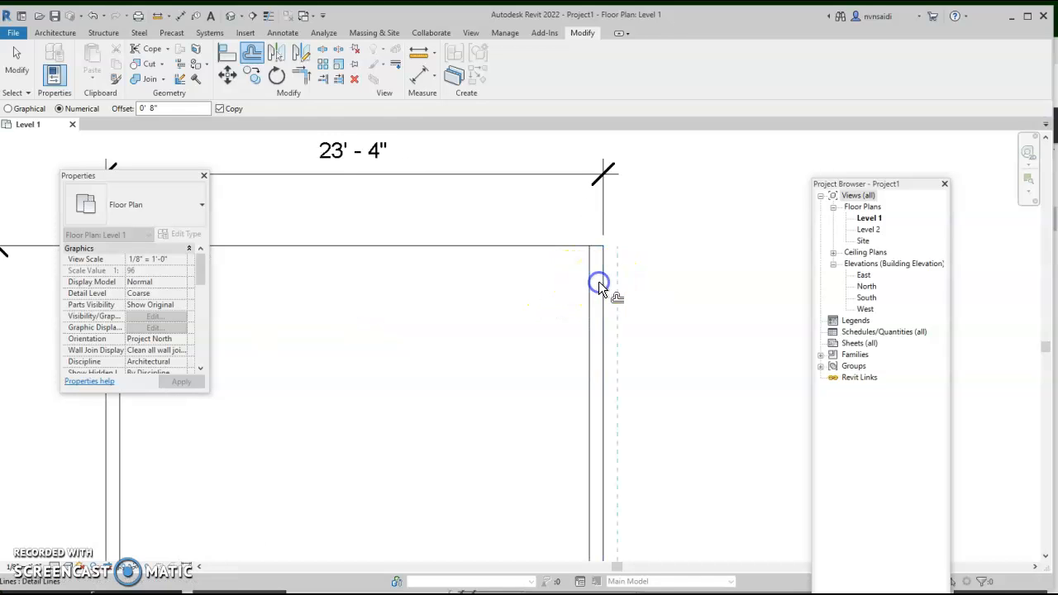
Step: Add an aligned dimension across the left wall's two lines, placed below the rectangle's bottom edge
scroll(499, 321, "down", 3)
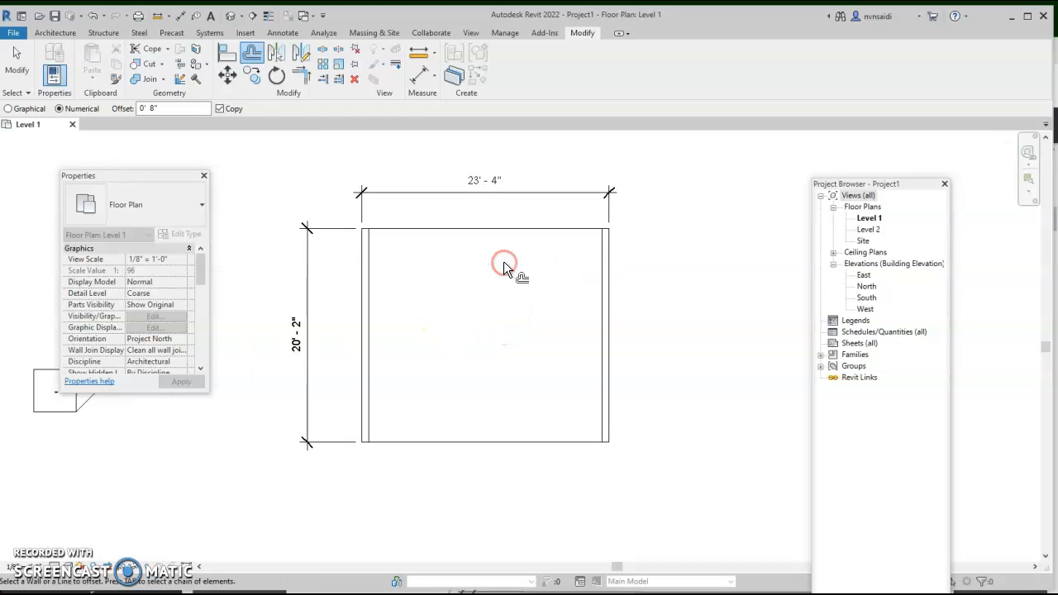
left_click(283, 32)
left_click(48, 65)
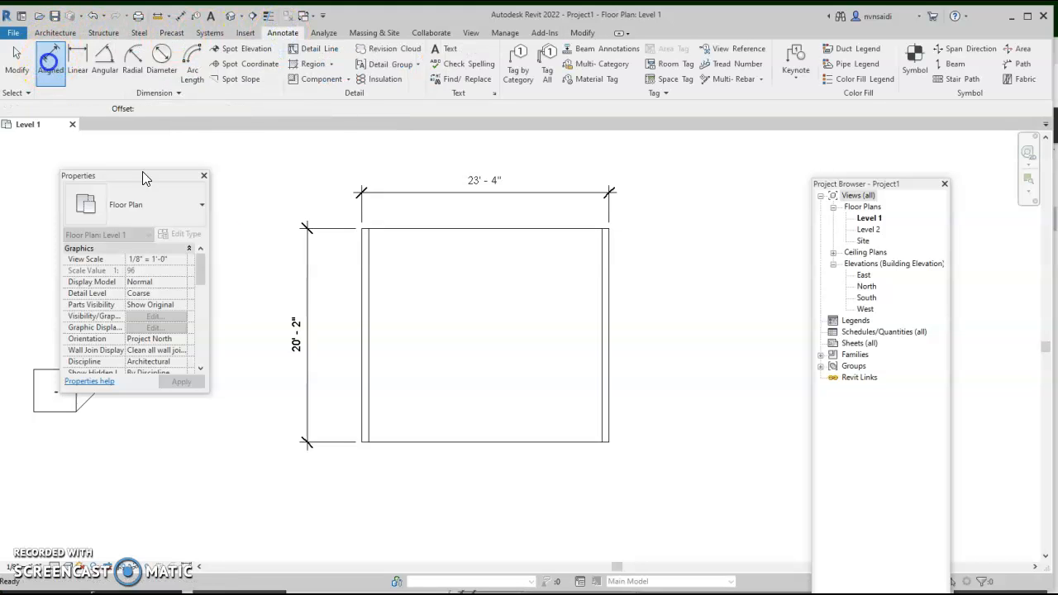
left_click(365, 433)
left_click(369, 495)
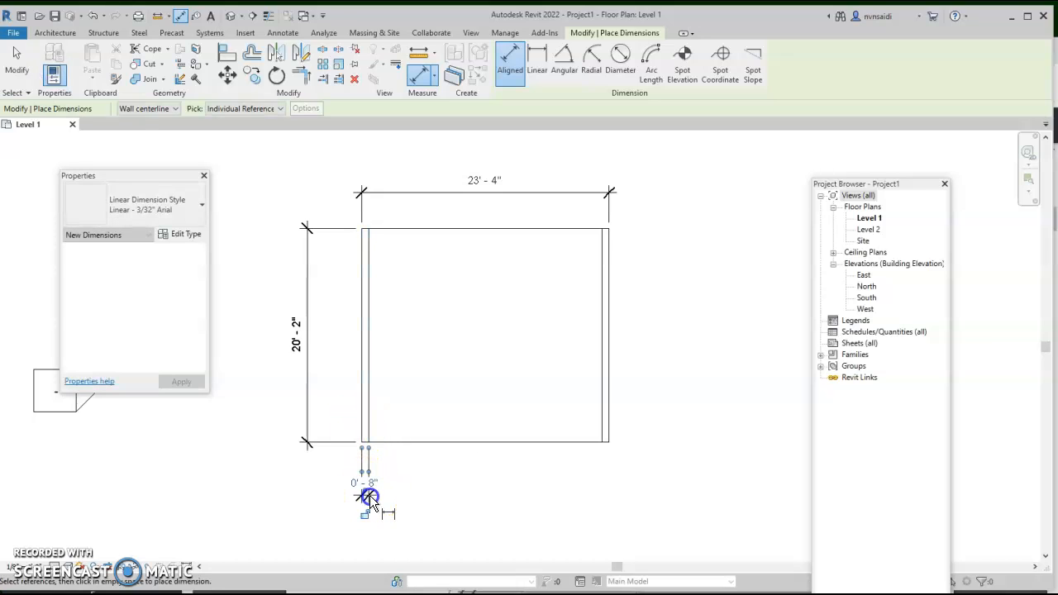
left_click(542, 478)
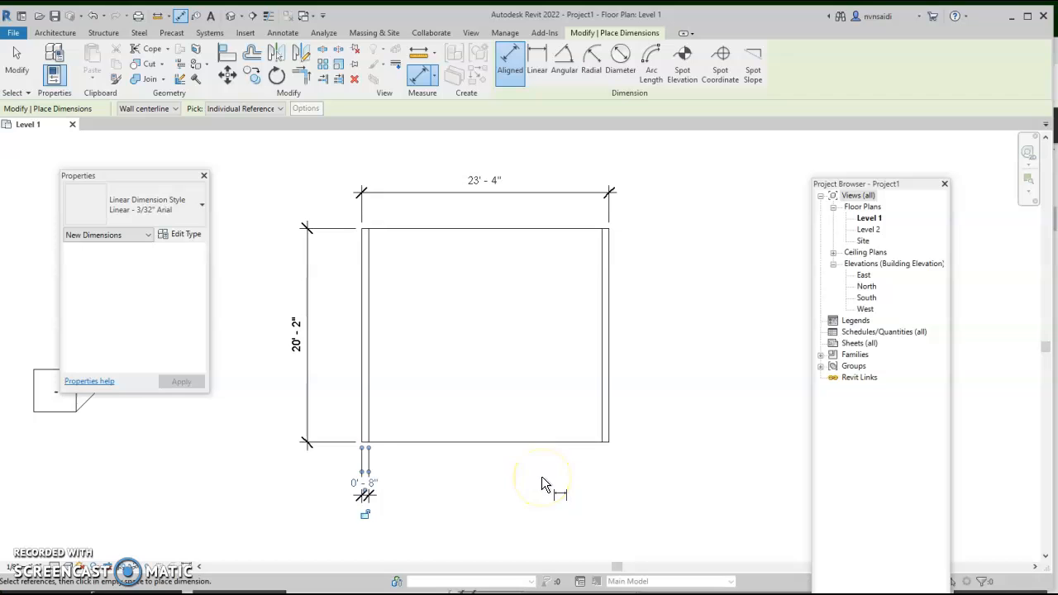
key("Escape")
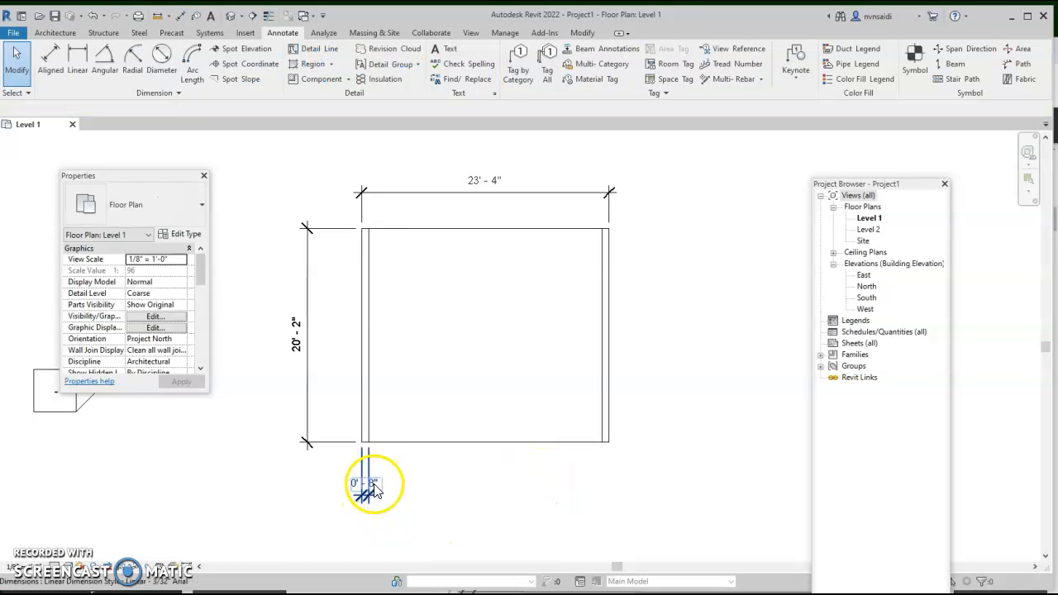
Step: Move the left wall dimension's text outward, down and to the left, so it hangs on a leader
left_click(367, 493)
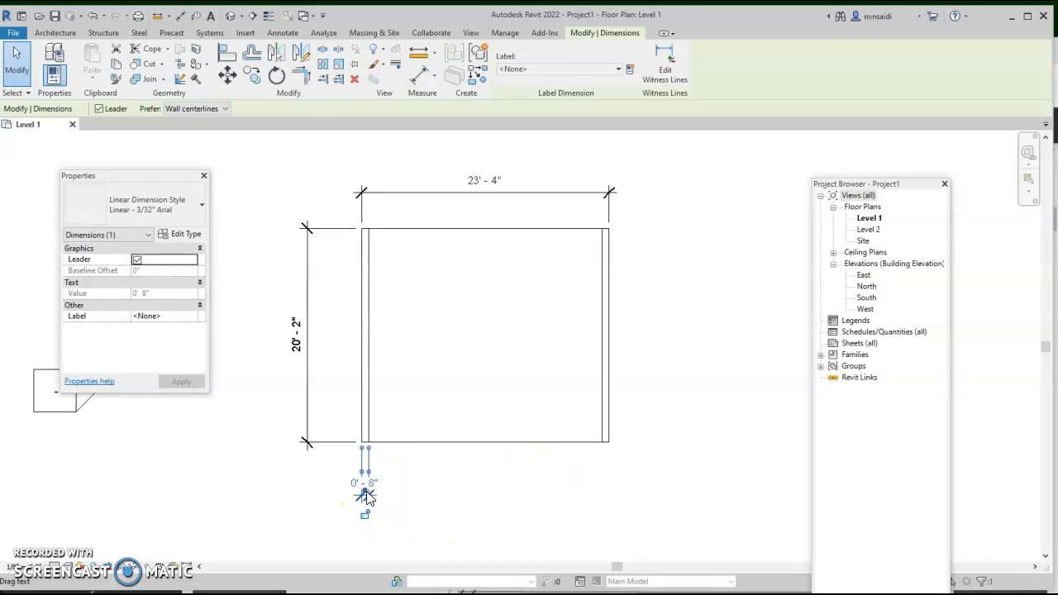
left_click_drag(367, 494, 317, 523)
left_click(399, 528)
left_click(424, 512)
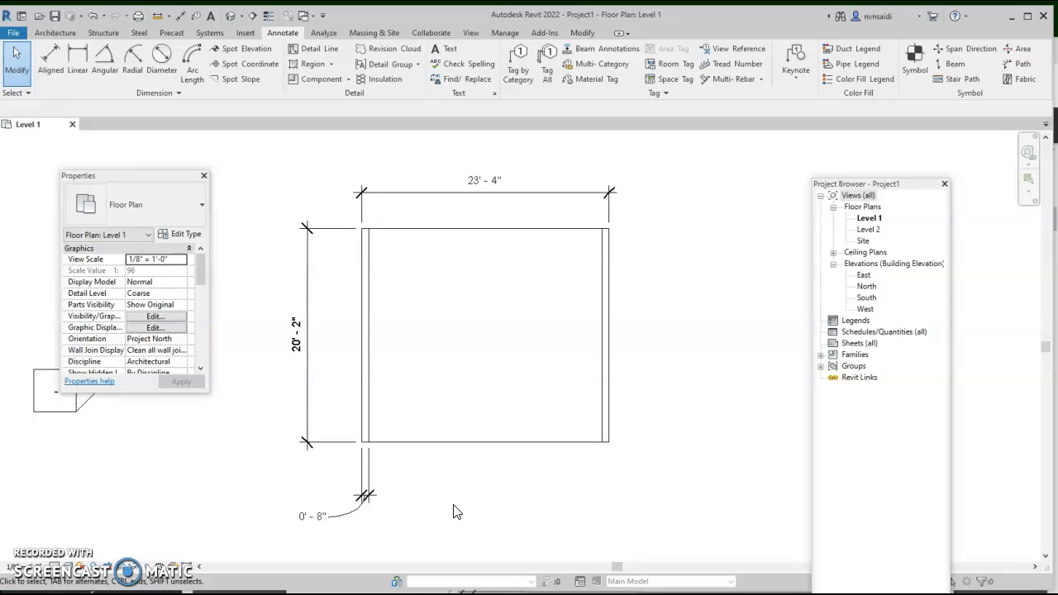
Step: Dimension the right wall's thickness in line with the left one and move its text down and to the right on a leader
left_click(50, 56)
left_click(570, 402)
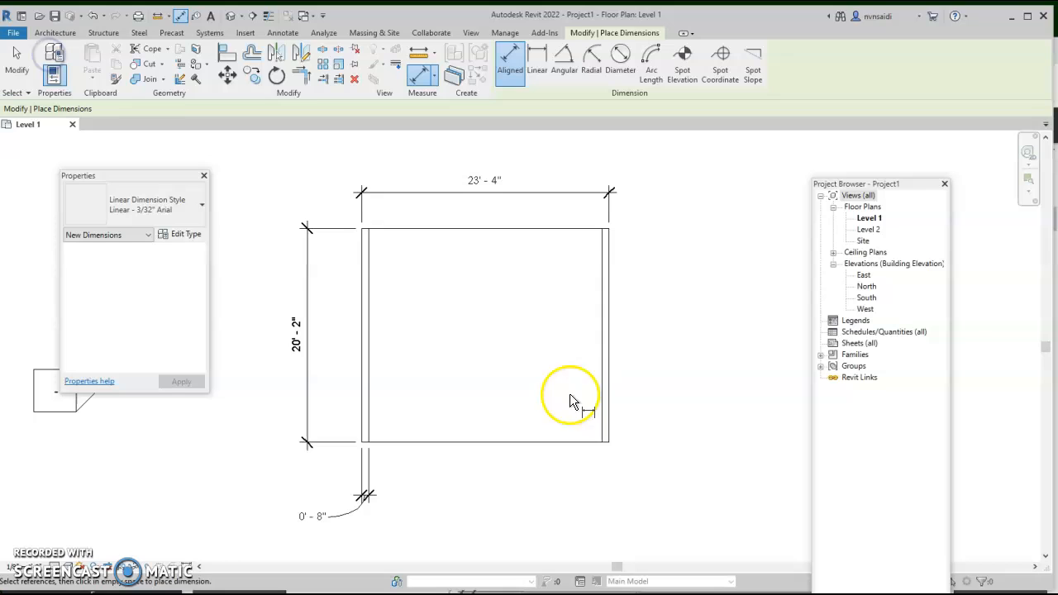
left_click(608, 425)
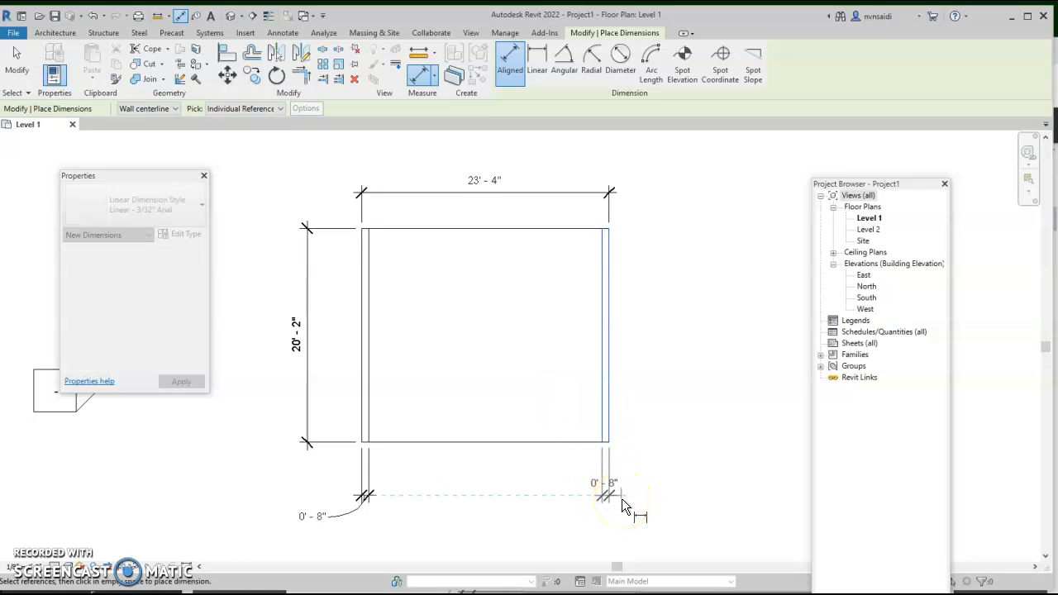
left_click(621, 498)
left_click(606, 493)
left_click_drag(606, 493, 654, 533)
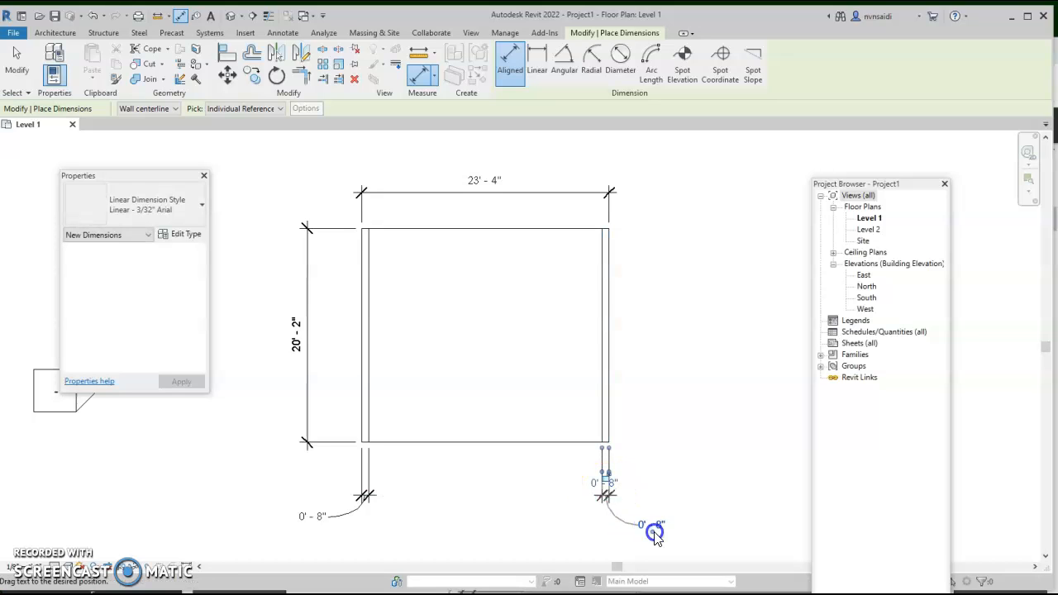
left_click(658, 487)
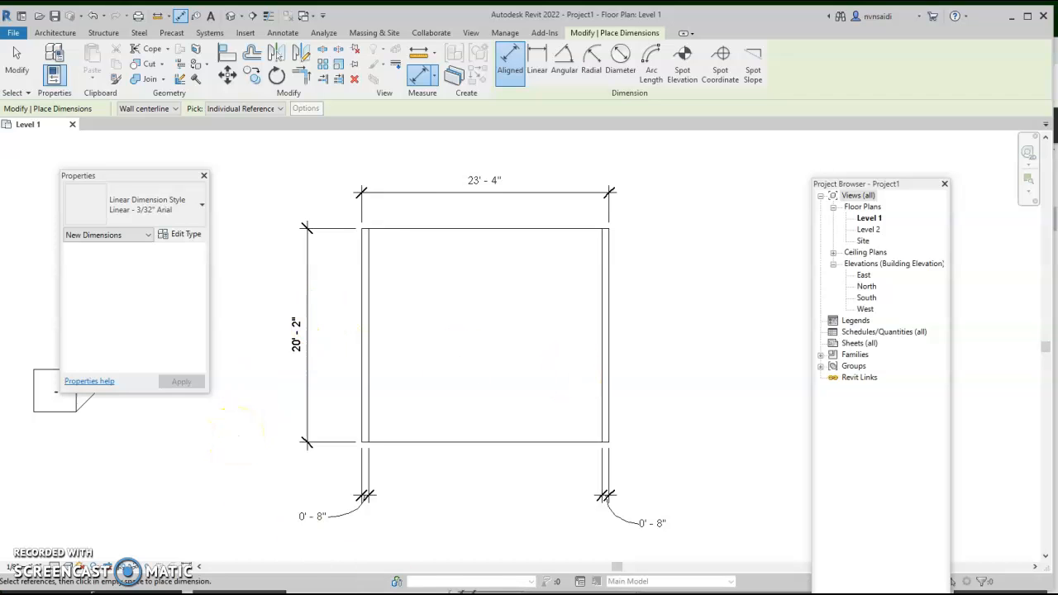
Step: Check the bottom wall's setback in the PDF plan and offset a copy of the rectangle's bottom edge 2' upward
left_click(476, 592)
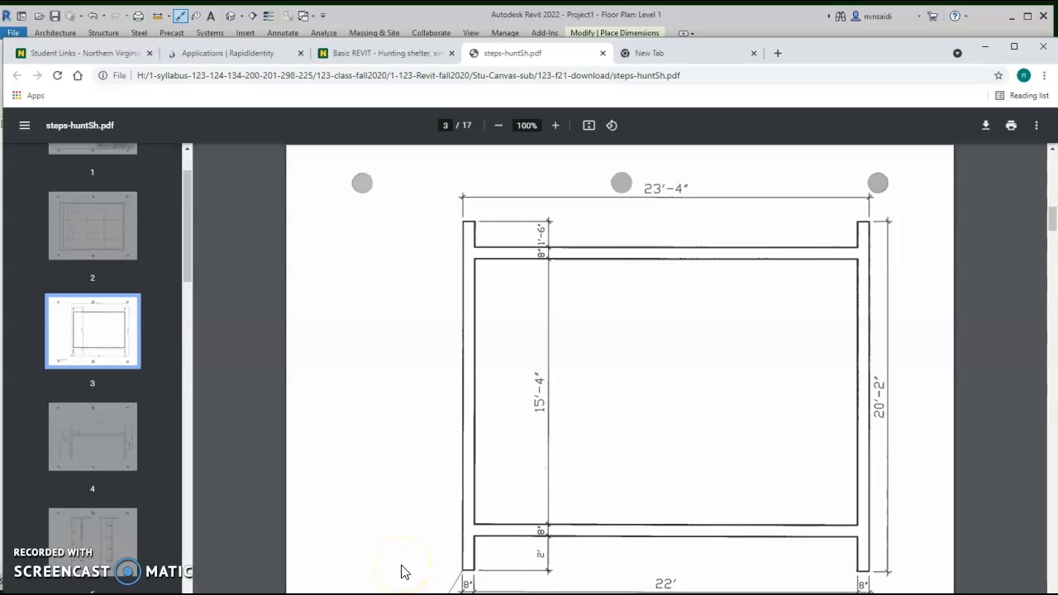
left_click(425, 594)
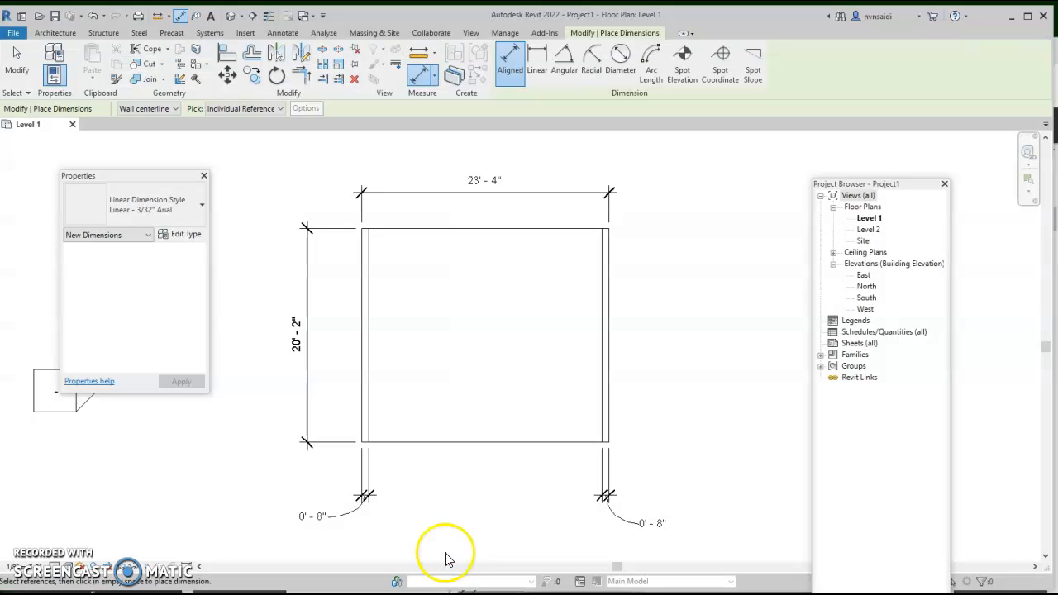
left_click(252, 53)
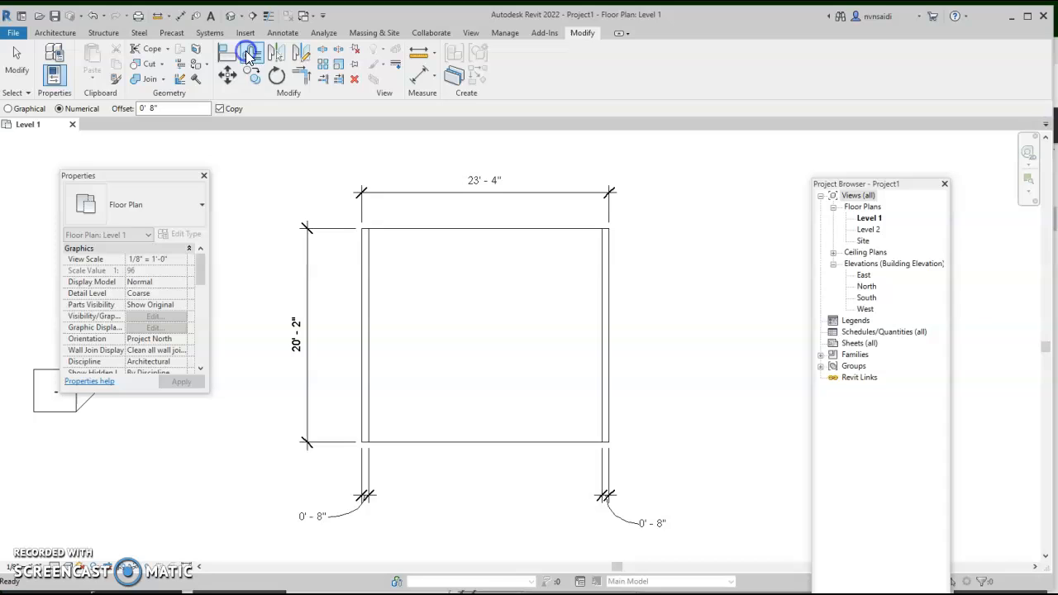
double_click(156, 108)
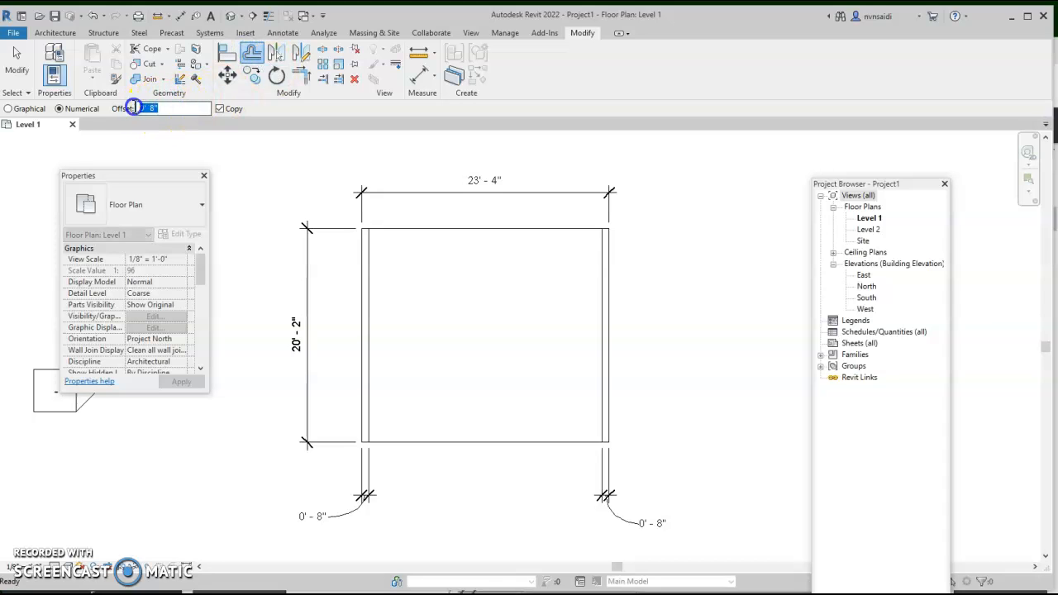
type("2")
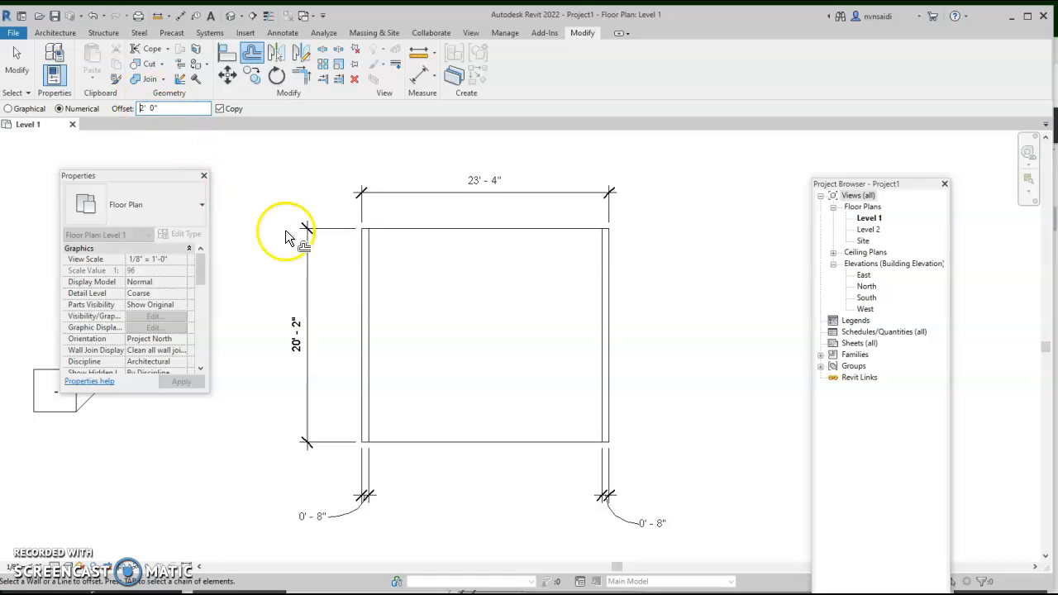
left_click(412, 439)
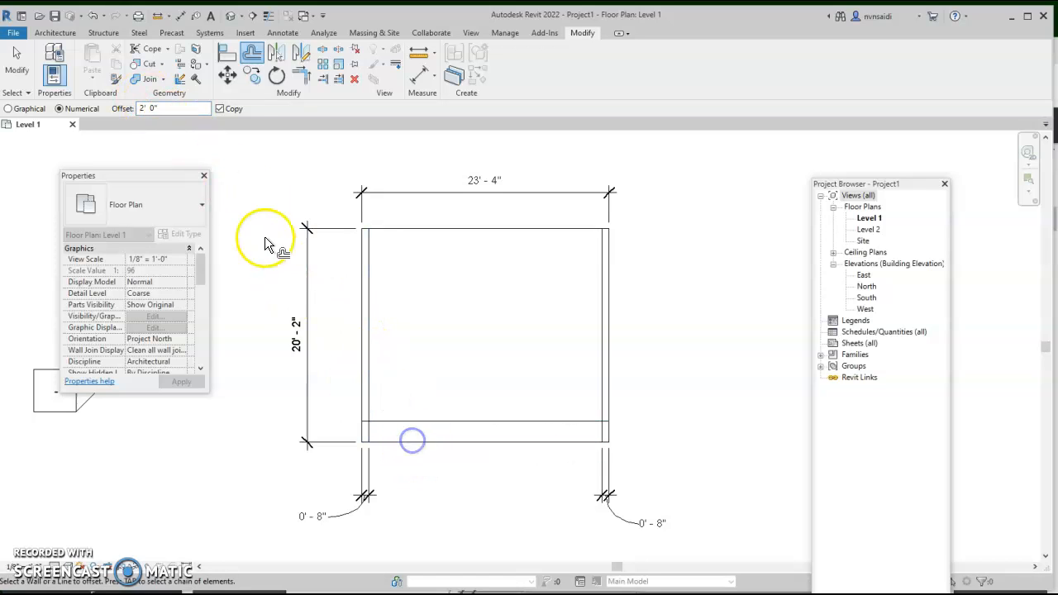
Step: Offset a copy of the lower inner horizontal line 8" upward to form the bottom wall
left_click_drag(153, 108, 105, 107)
type("8\"")
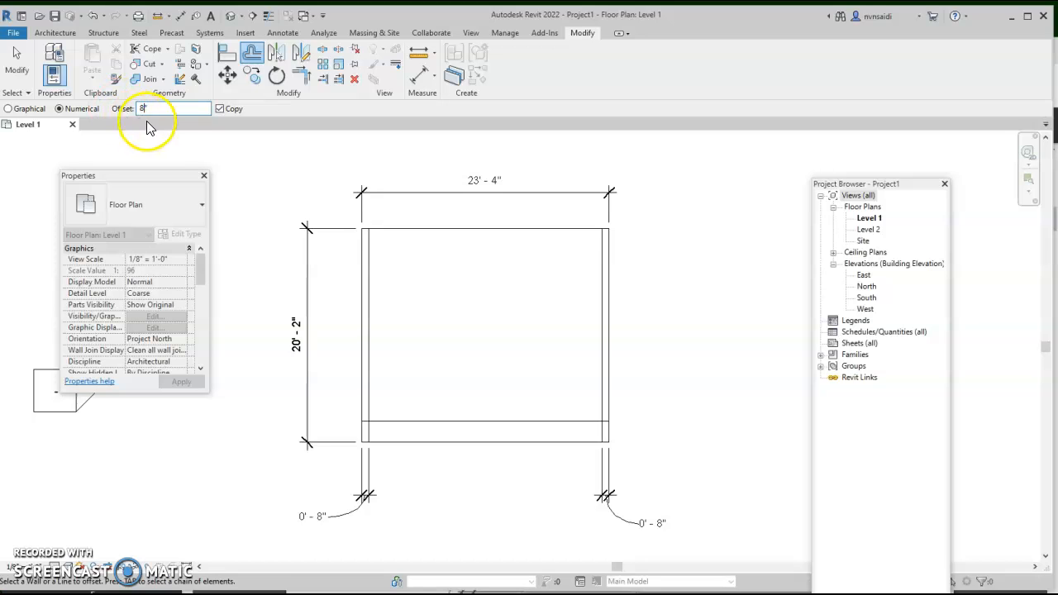
left_click(426, 417)
Step: Offset a copy of the rectangle's top edge 1'-6" downward
left_click_drag(172, 109, 90, 111)
type("1' 6")
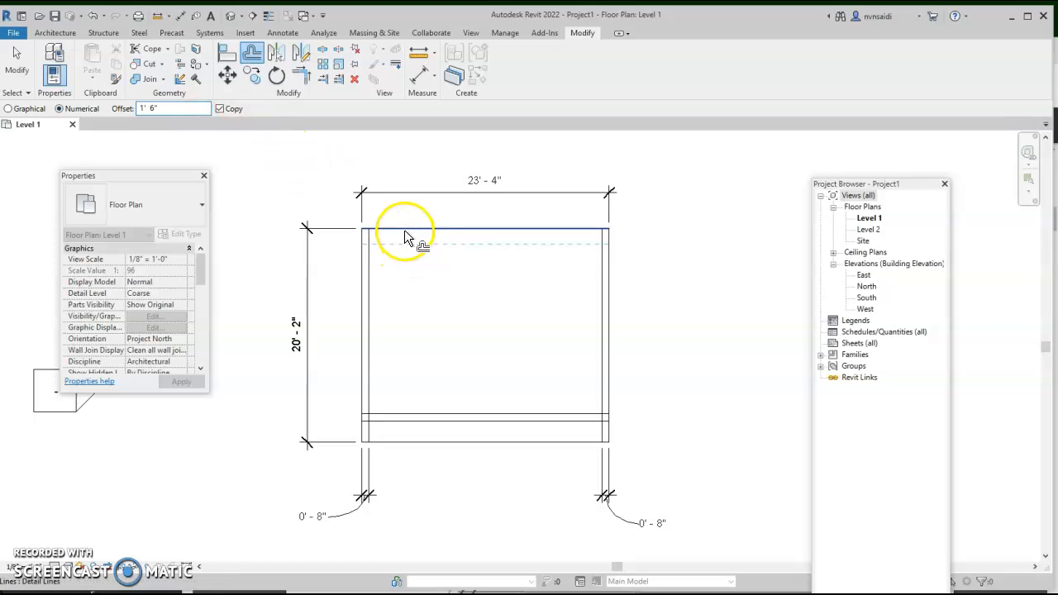
left_click(404, 229)
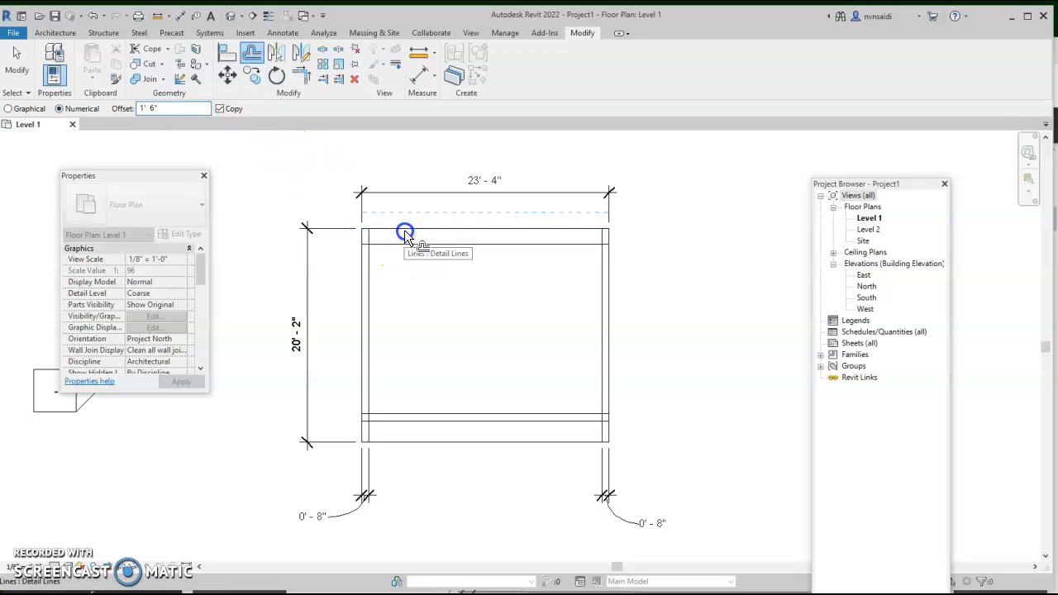
Step: Offset a copy of the upper inner horizontal line 8" downward to form the top wall, and end the Offset command
left_click_drag(165, 108, 107, 108)
left_click(170, 108)
left_click(153, 106)
type("8")
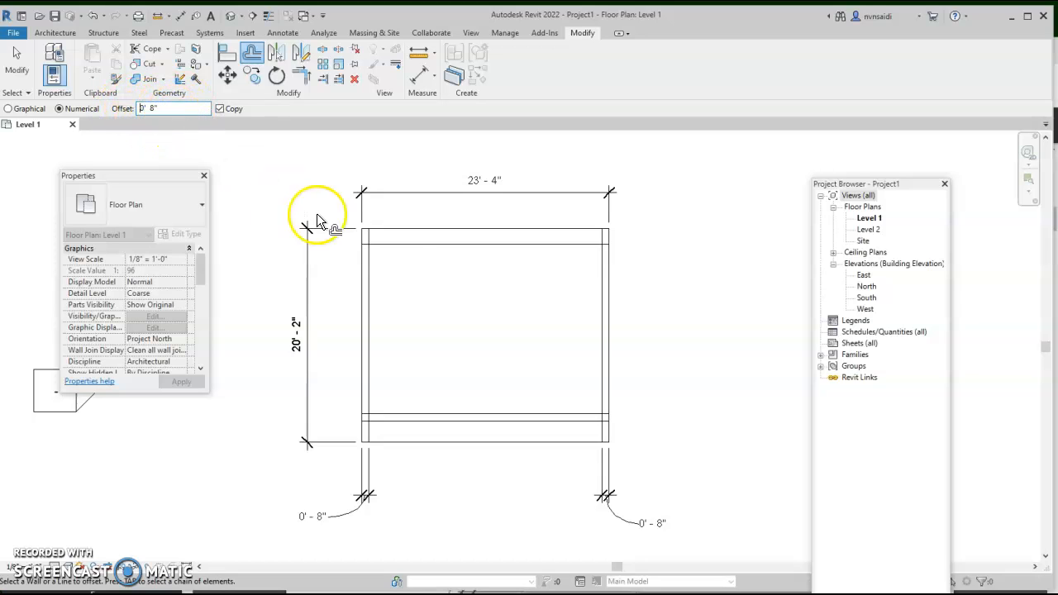
left_click(397, 245)
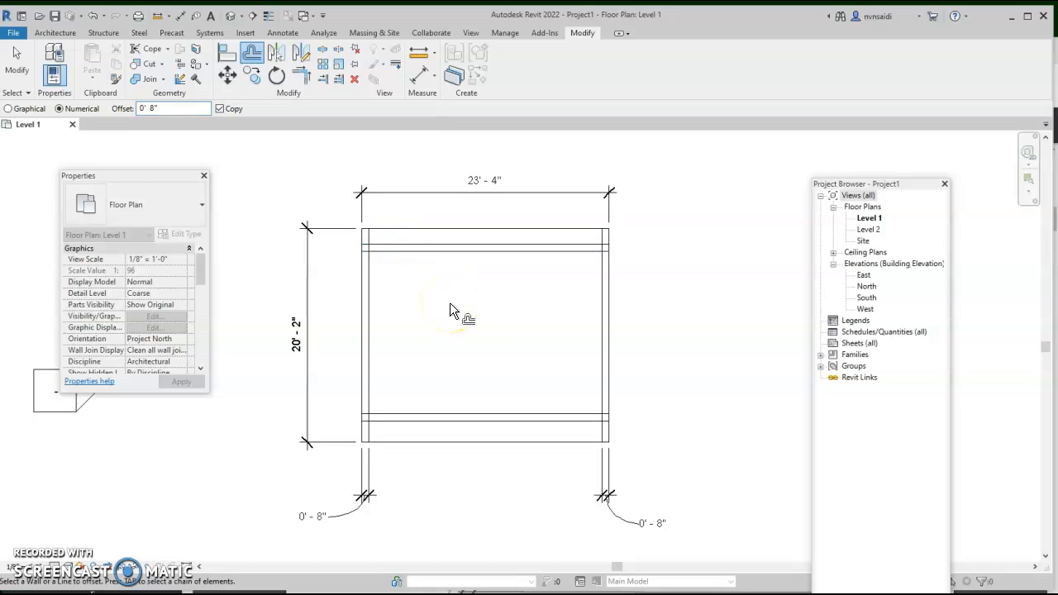
key("Escape")
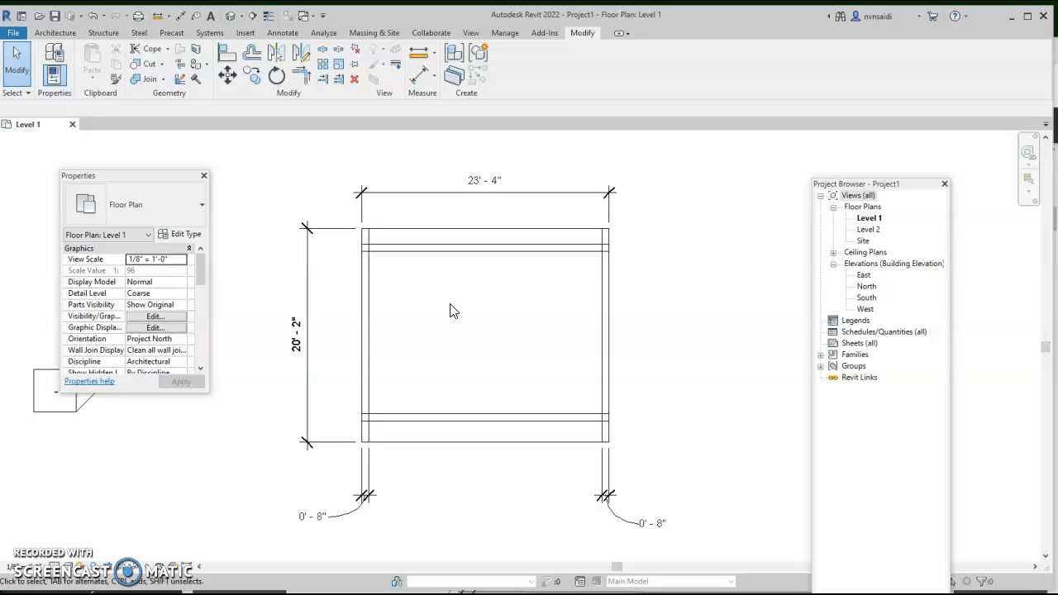
Step: Create a new line style subcategory of Lines named 1-sketch-red
left_click(501, 33)
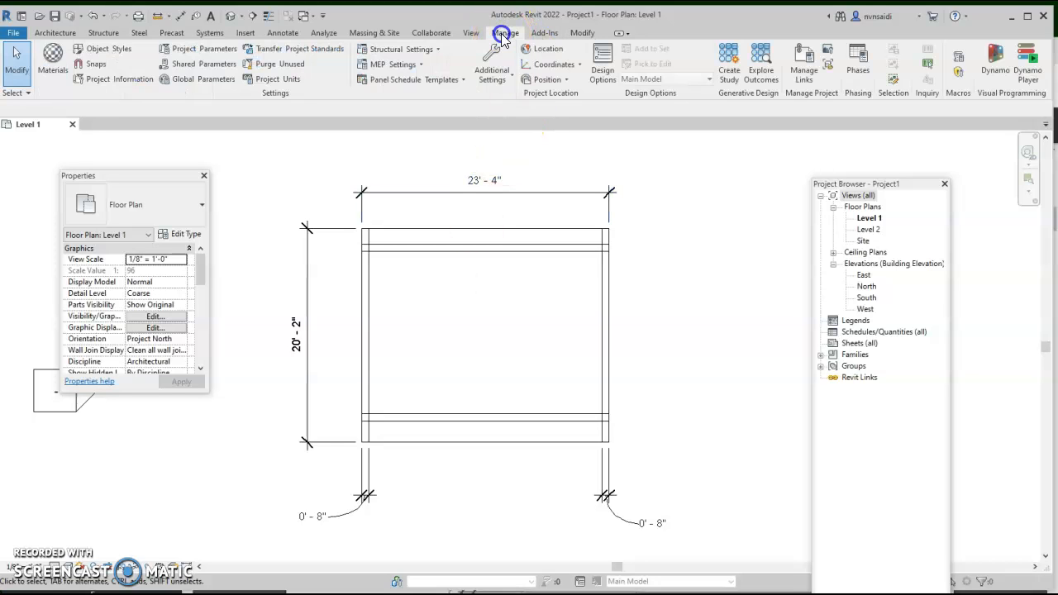
left_click(510, 81)
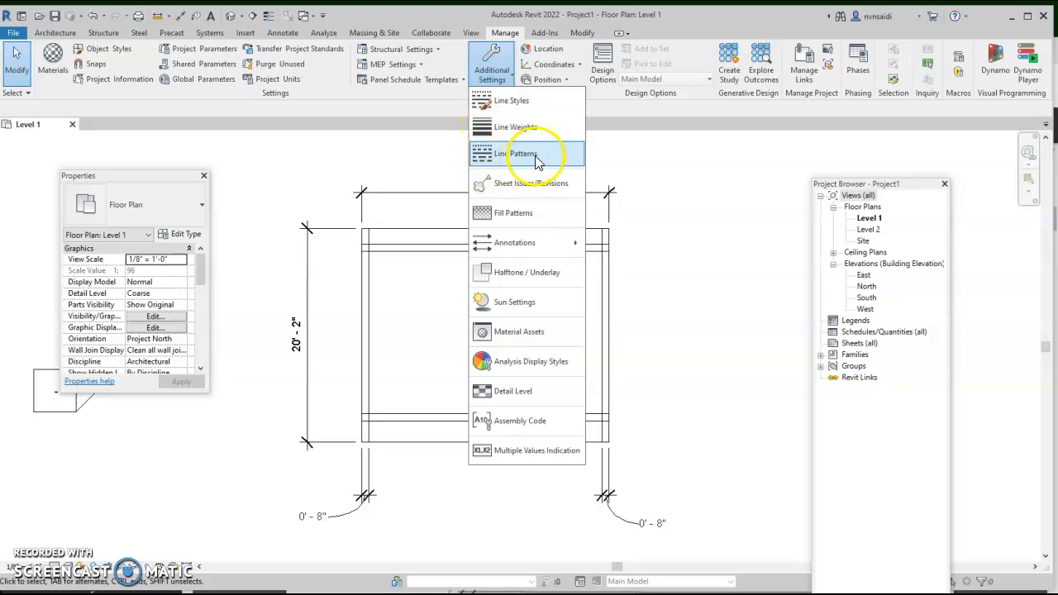
left_click(513, 104)
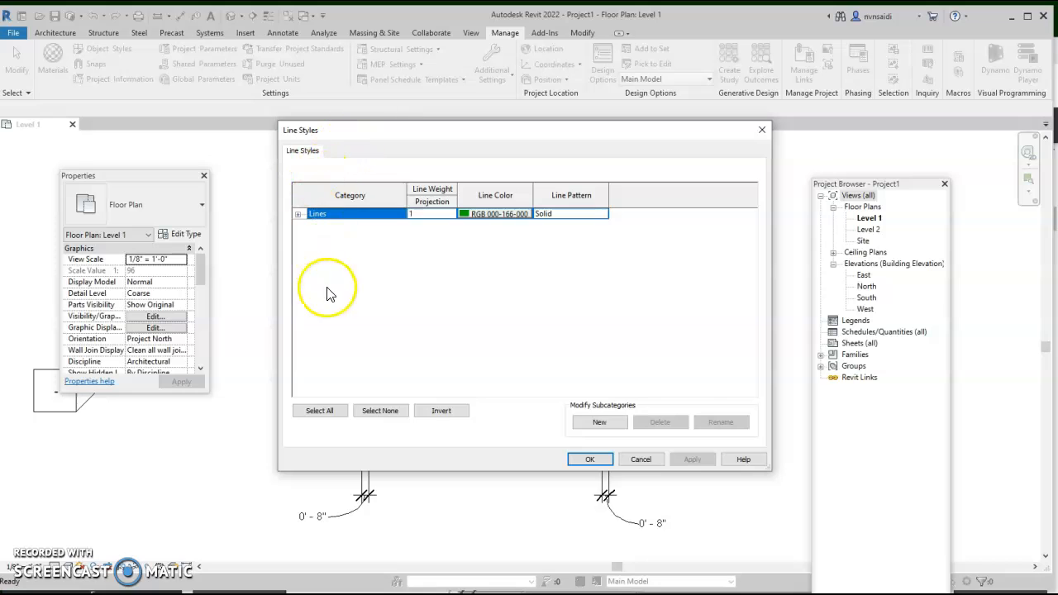
left_click(599, 422)
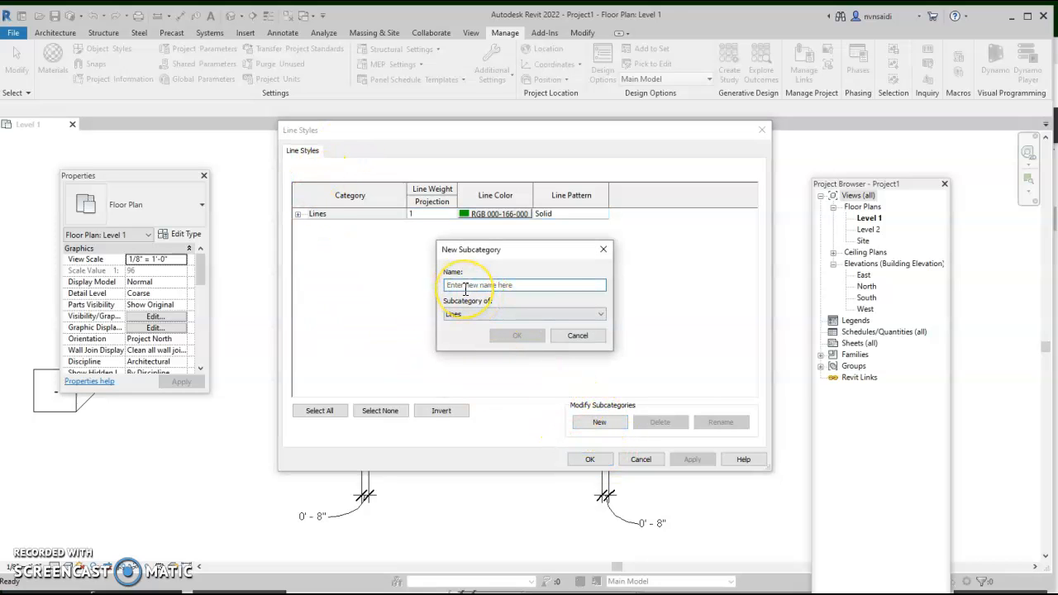
type("1-ske")
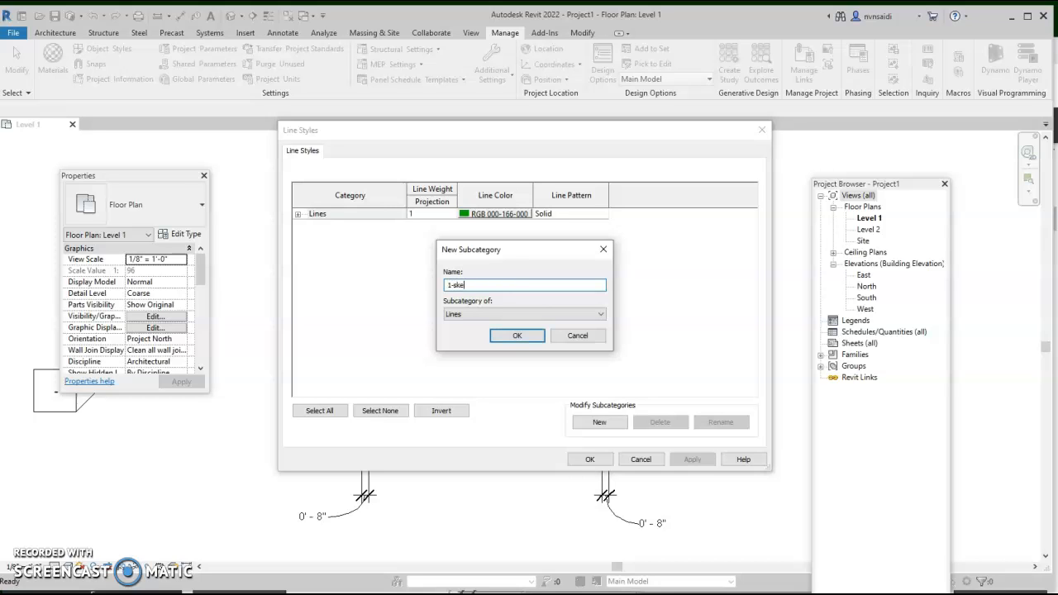
type("-red")
left_click(509, 335)
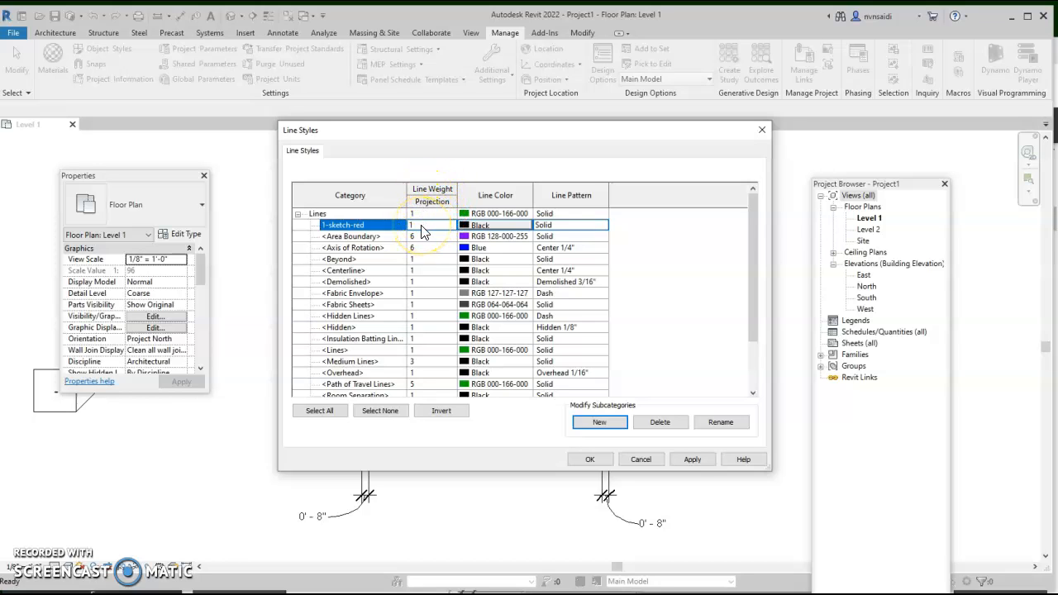
Step: Set the 1-sketch-red line style's color to Red and accept the line style settings
left_click(460, 227)
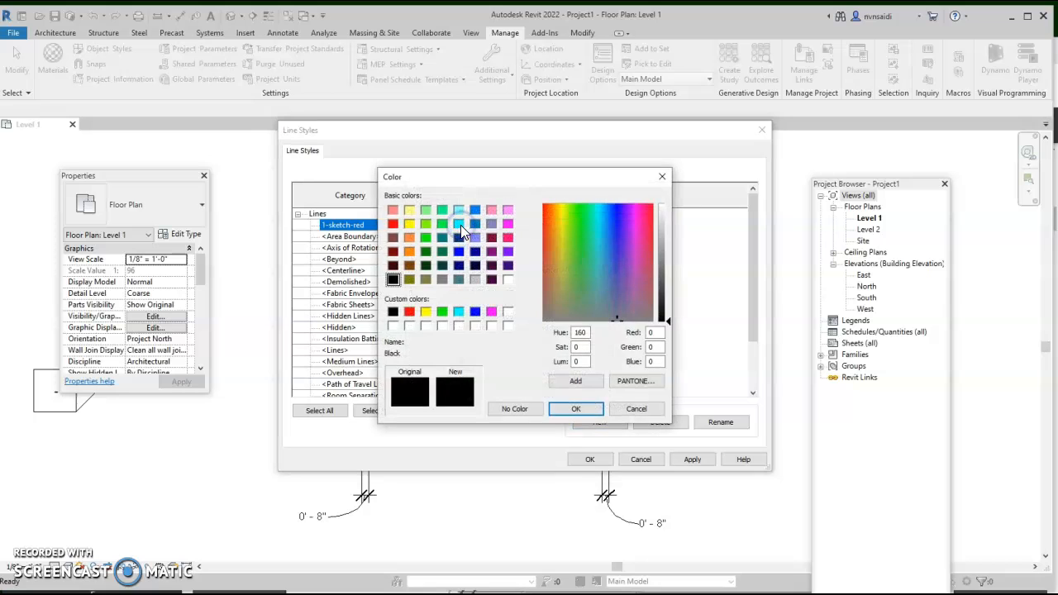
left_click(409, 310)
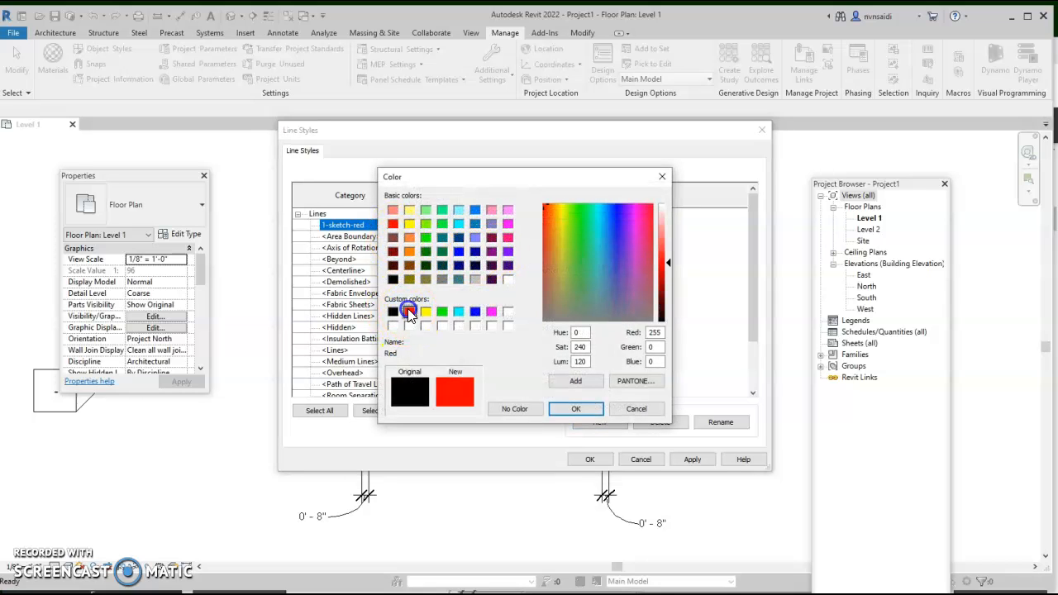
left_click(577, 408)
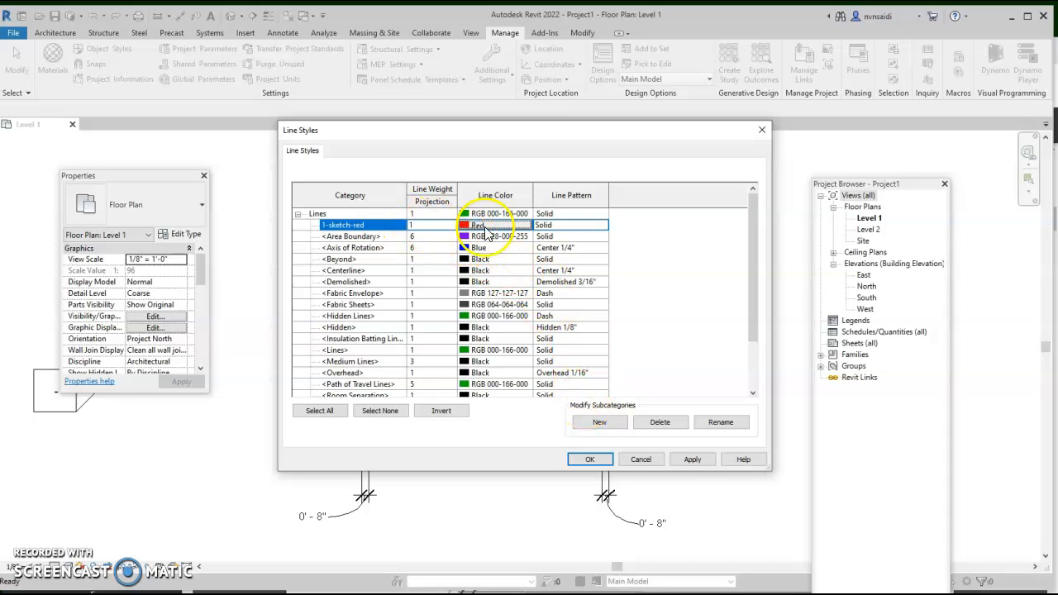
left_click(589, 459)
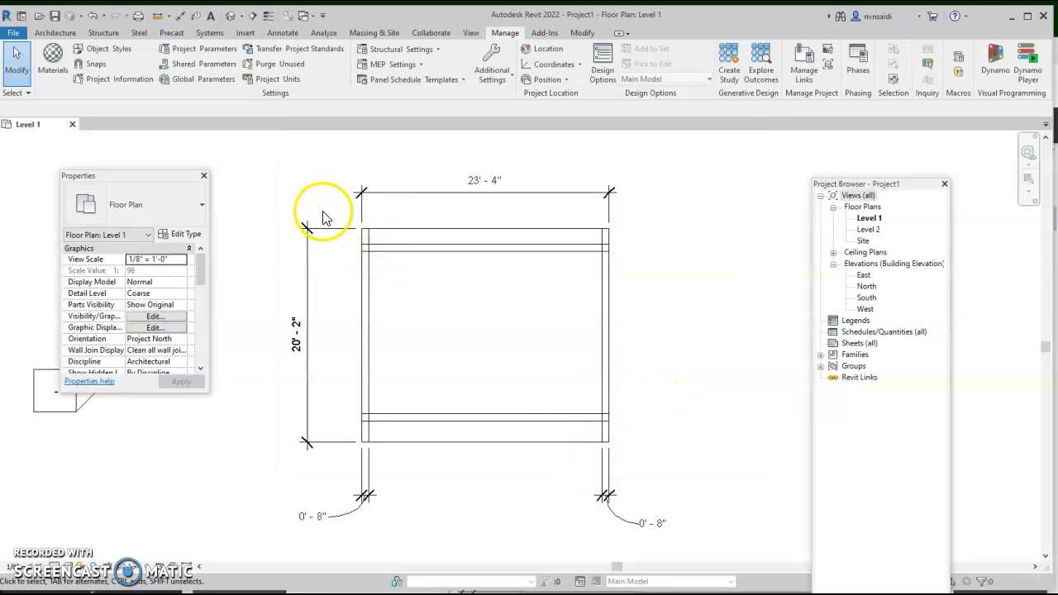
left_click_drag(329, 209, 634, 457)
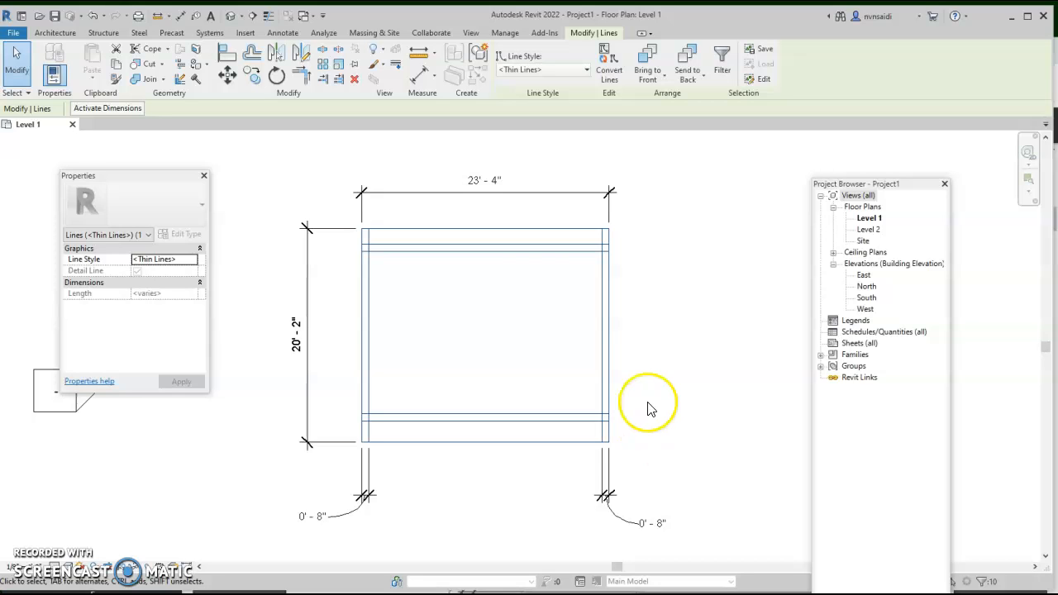
left_click(692, 283)
left_click_drag(586, 366, 552, 313)
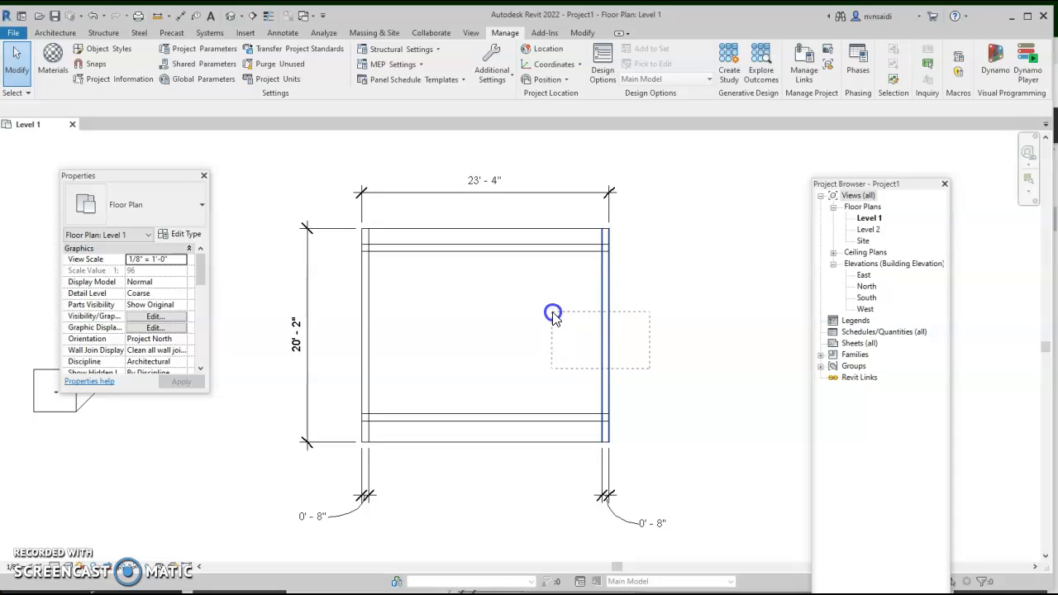
left_click_drag(552, 314, 552, 316)
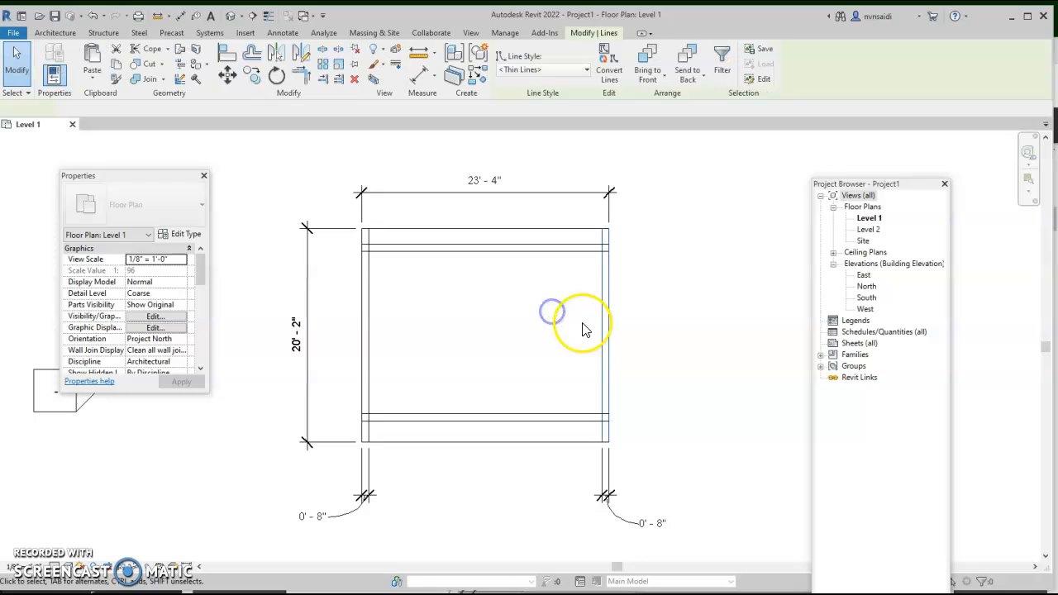
left_click(667, 335)
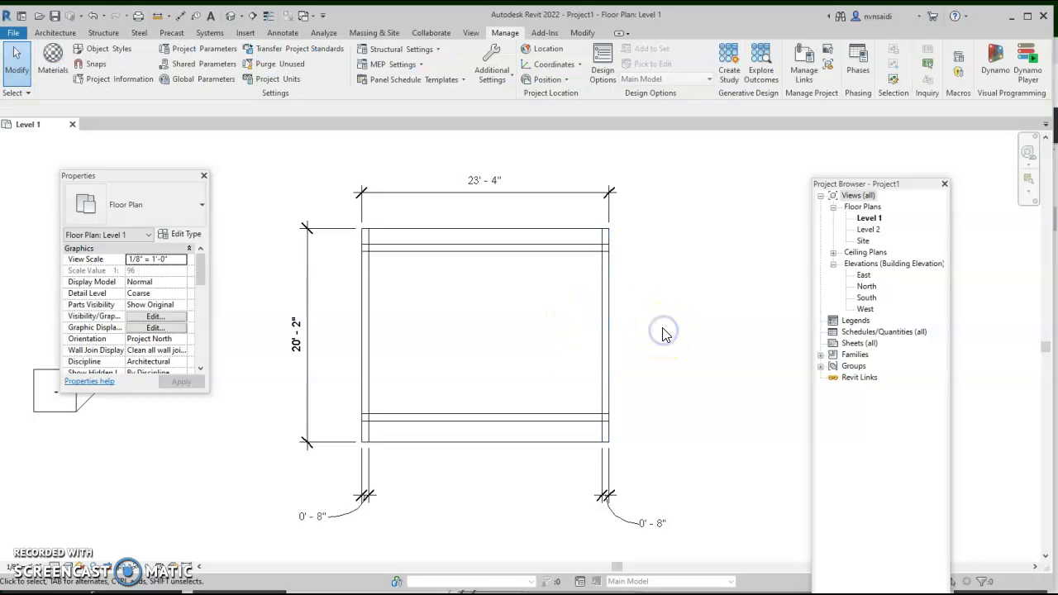
left_click(613, 300)
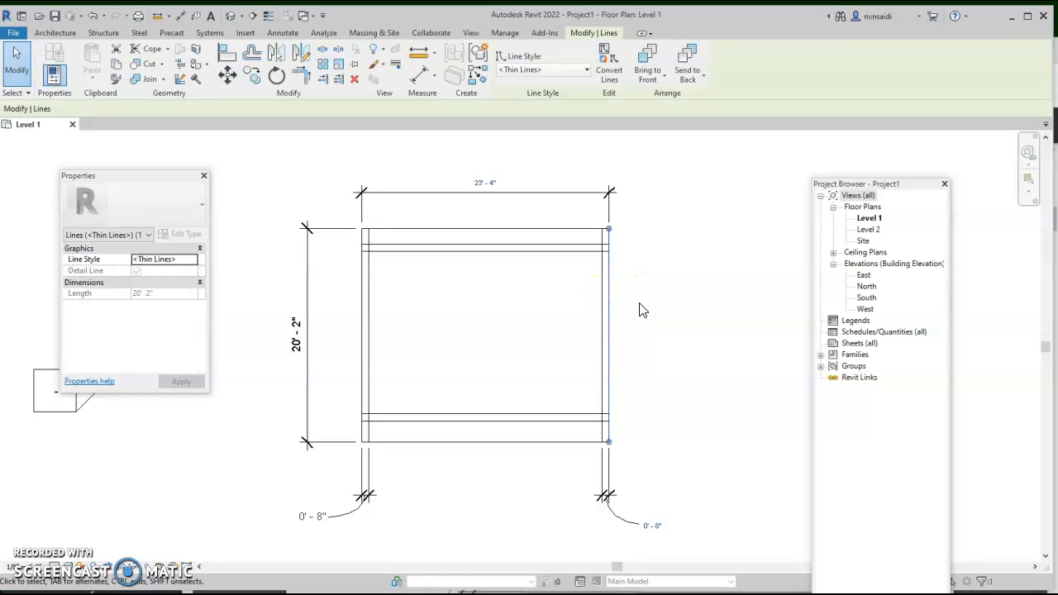
left_click(646, 308)
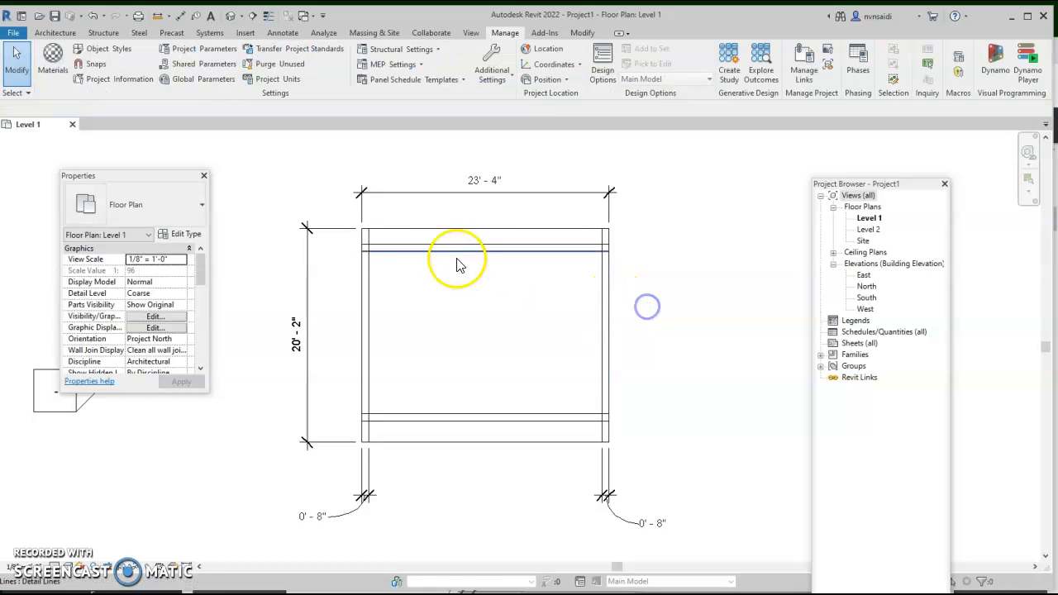
Step: Select all the plan's detail lines and assign them the 1-sketch-red line style
left_click_drag(331, 209, 643, 470)
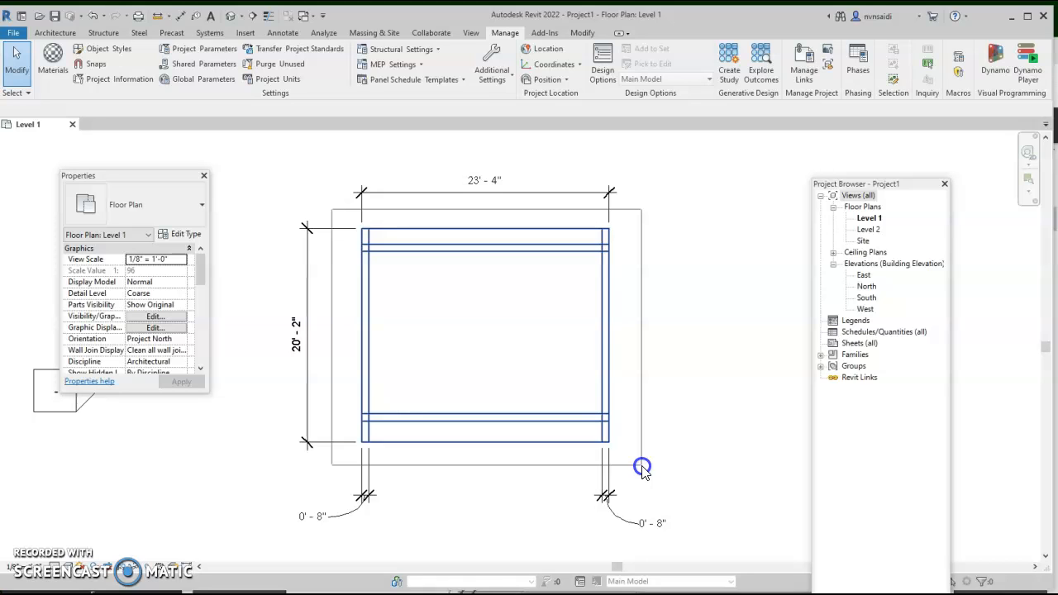
left_click_drag(642, 468, 643, 469)
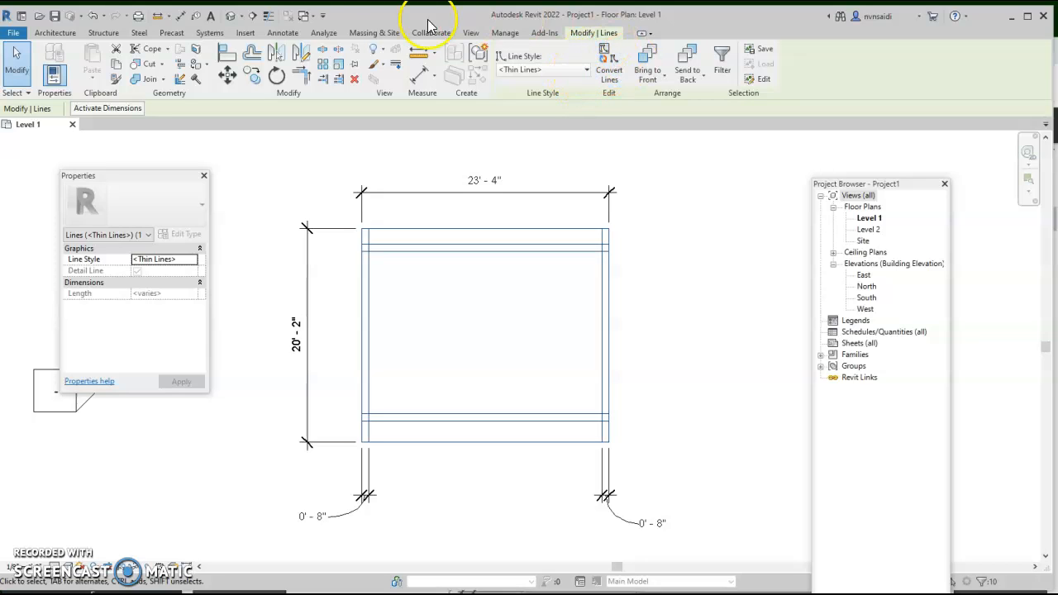
left_click(588, 72)
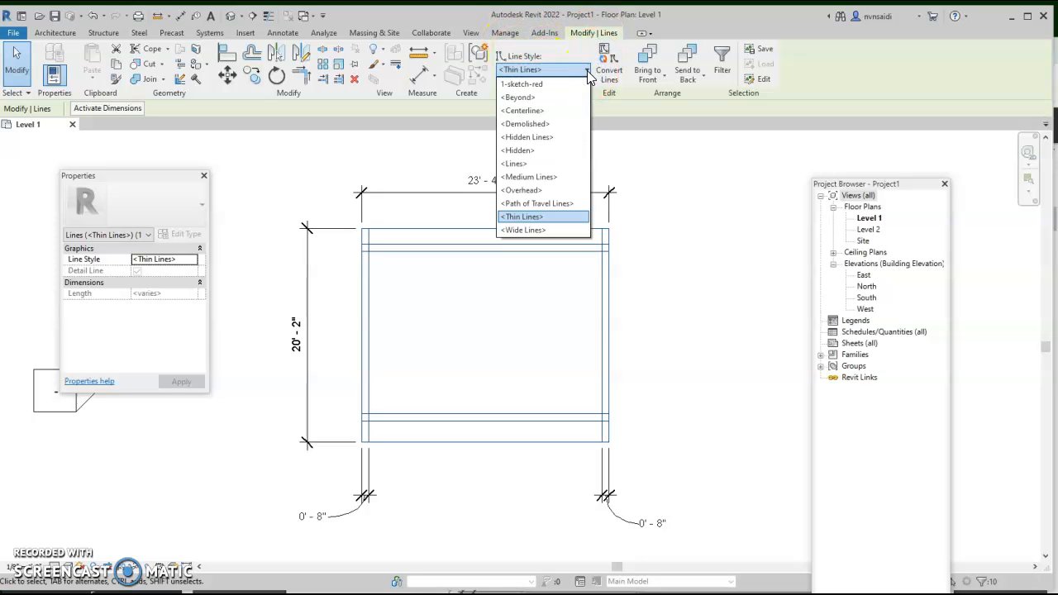
left_click(528, 86)
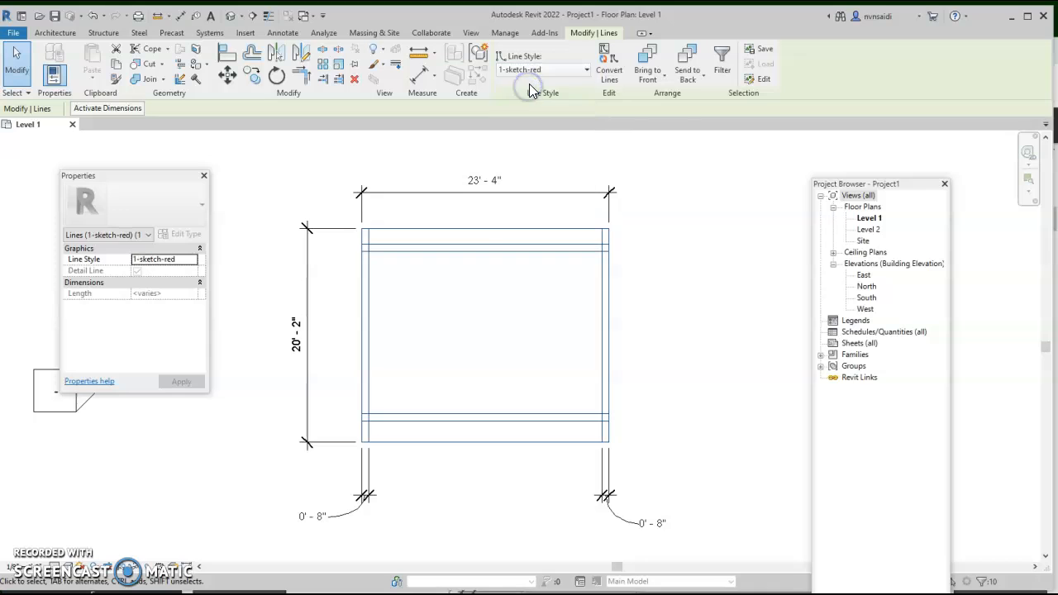
left_click(661, 169)
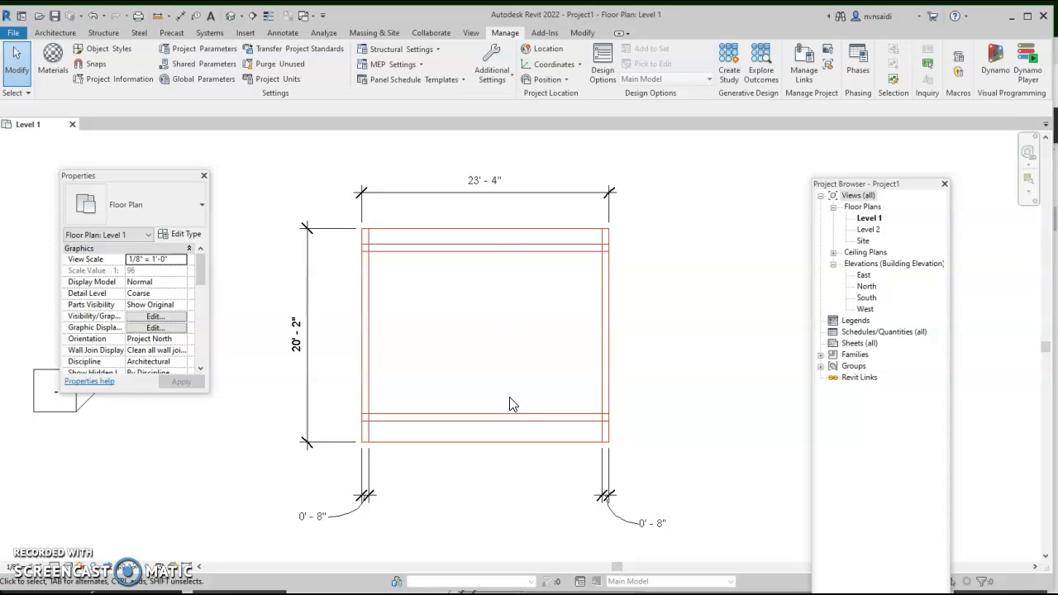
Step: Create another line style subcategory of Lines named 1-1-thickest- sect-cut -walls
left_click(511, 81)
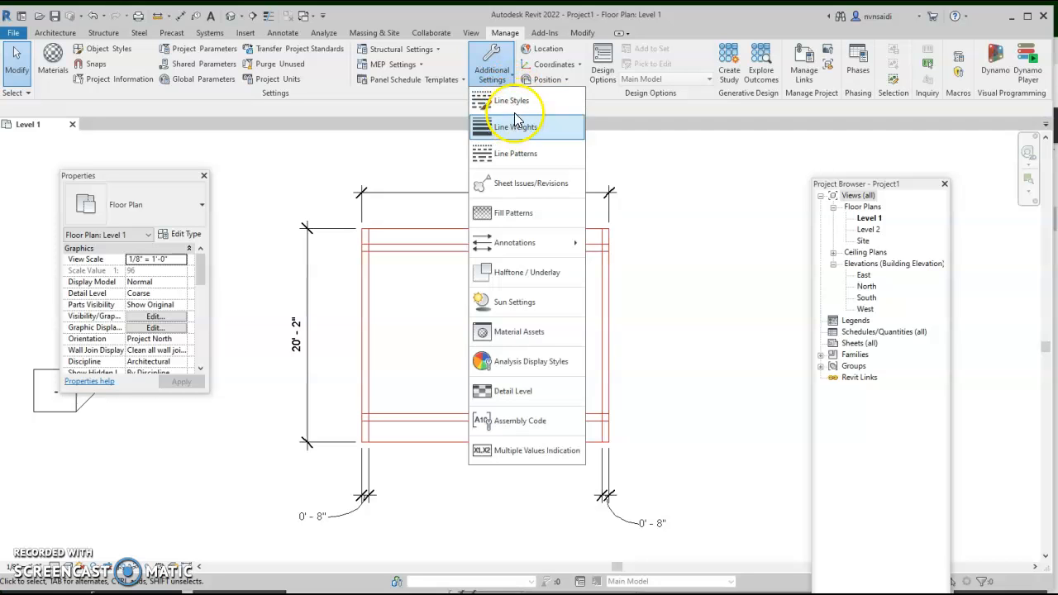
left_click(512, 102)
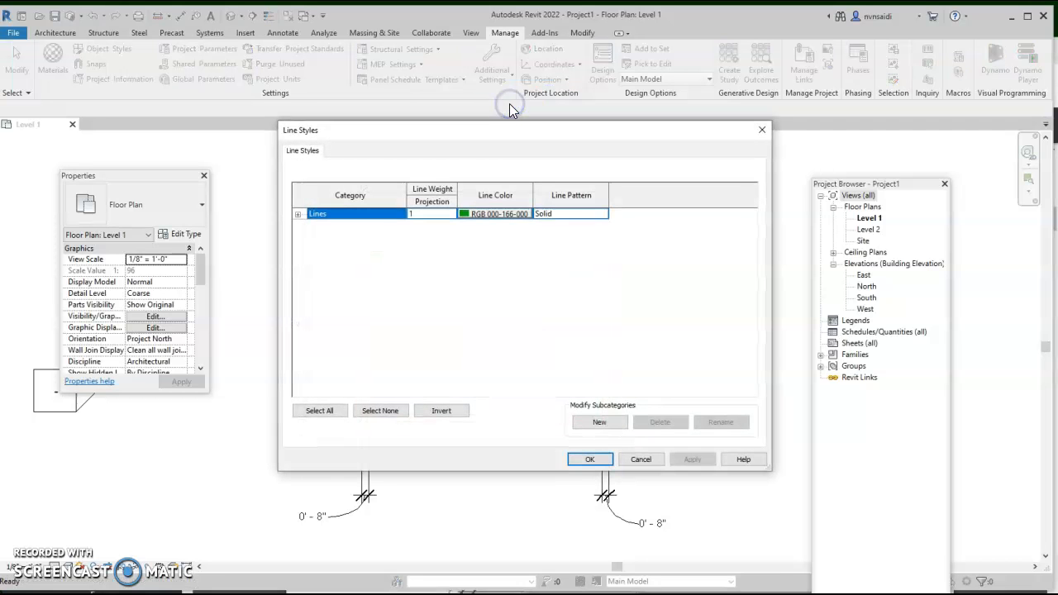
left_click(599, 421)
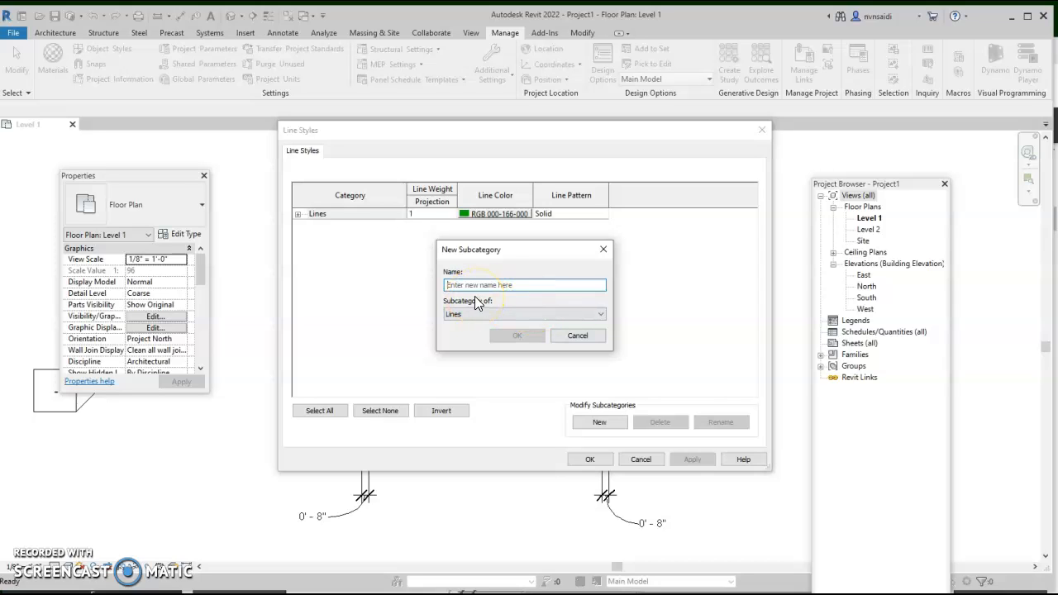
type("1-1")
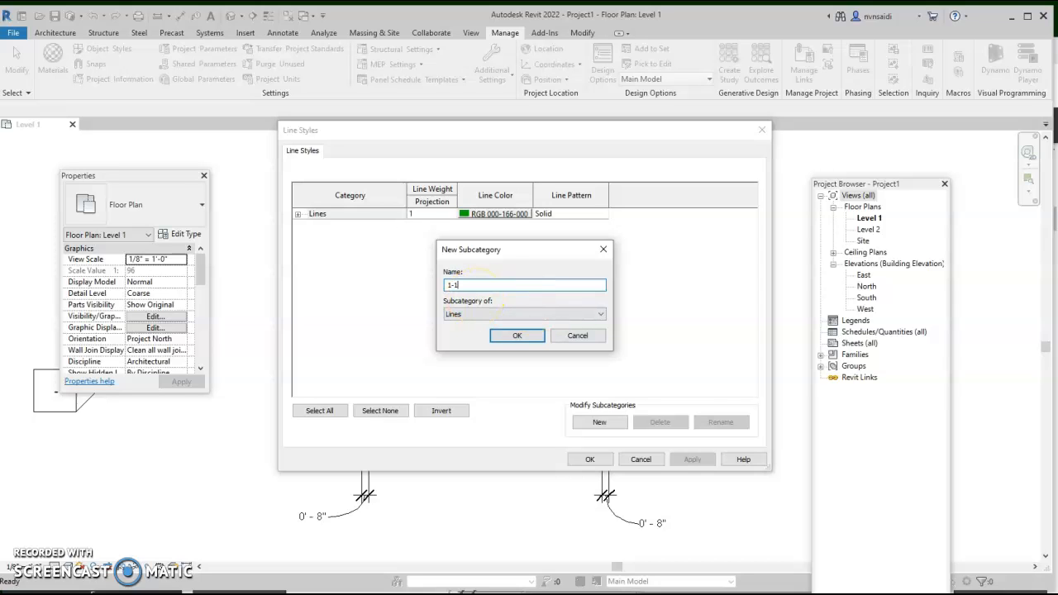
type("-thickest- sect-walls")
left_click(502, 286)
type("-cut")
left_click(509, 334)
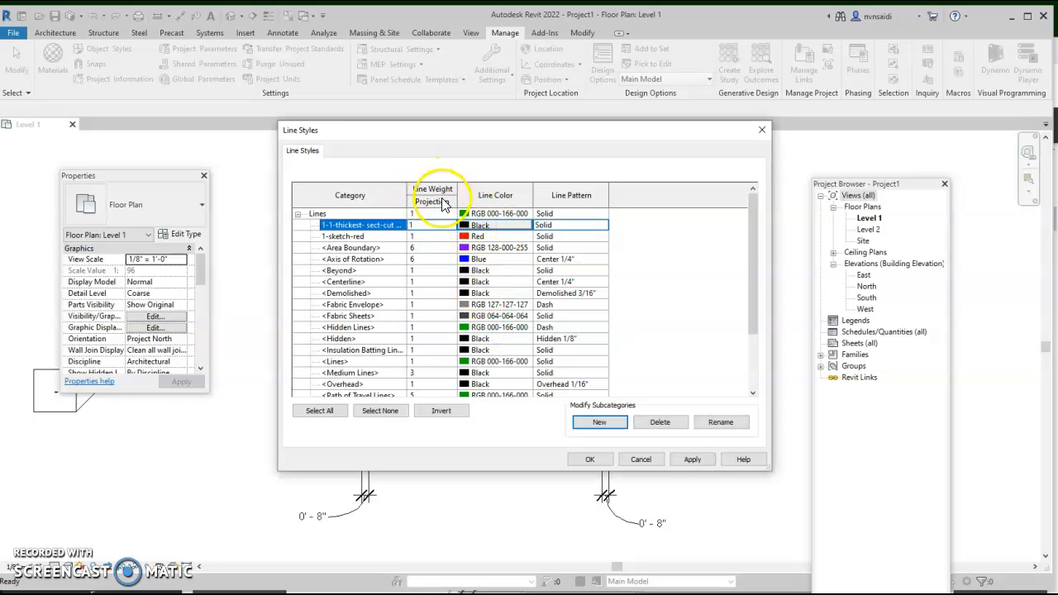
Step: Set the projection line weight of the 1-1-thickest- sect-cut -walls style to 7 and accept the line style settings
left_click(450, 225)
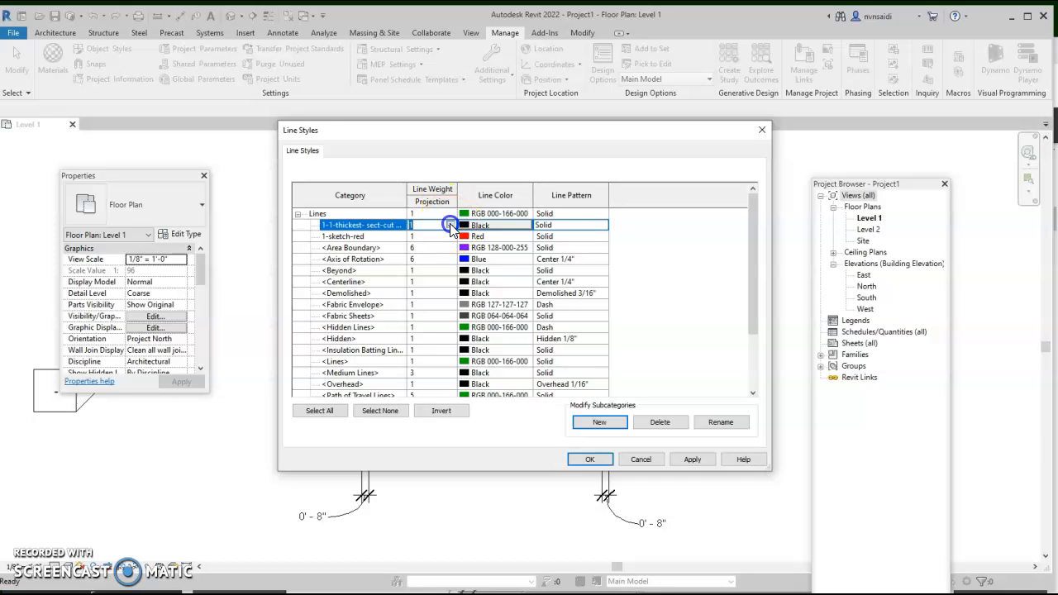
left_click(451, 226)
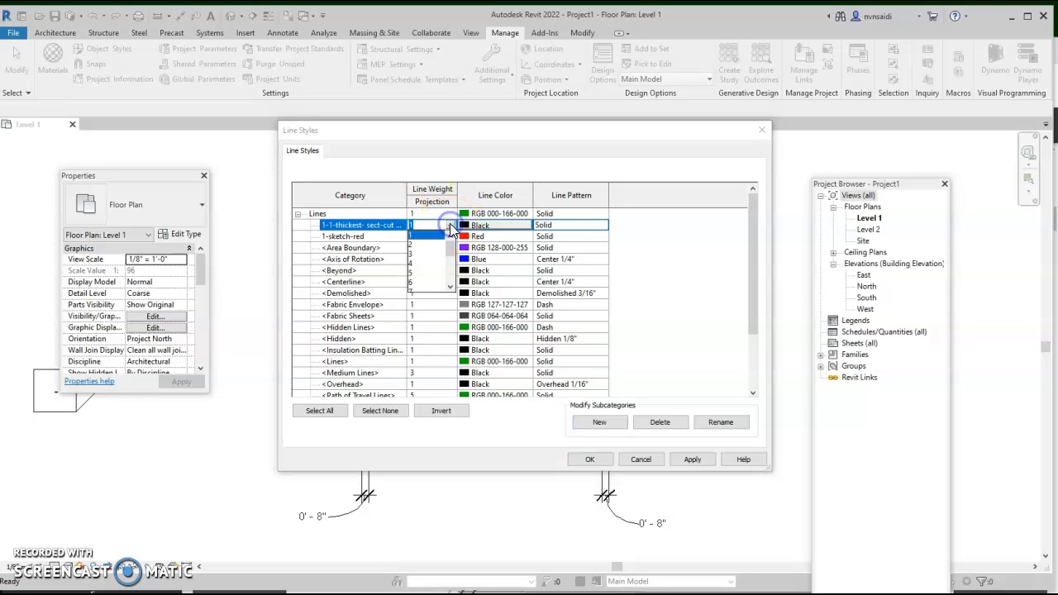
left_click(425, 282)
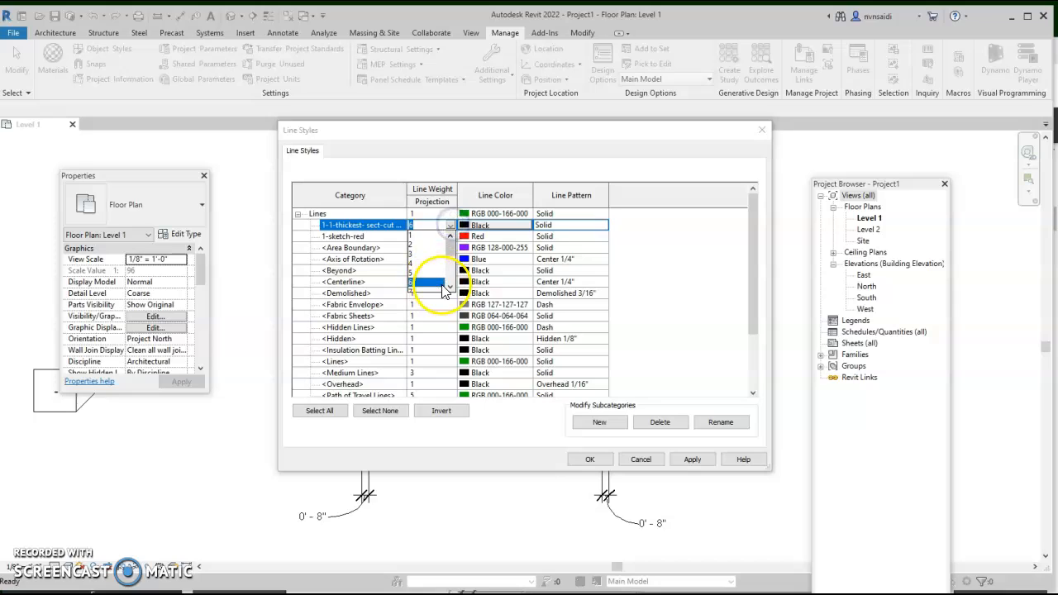
left_click(413, 285)
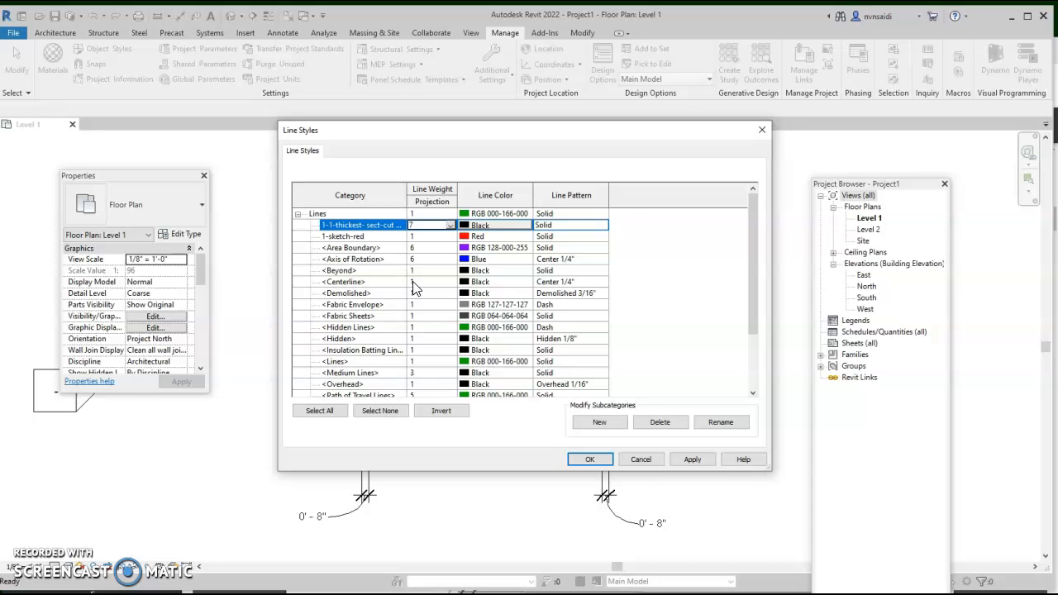
left_click(596, 461)
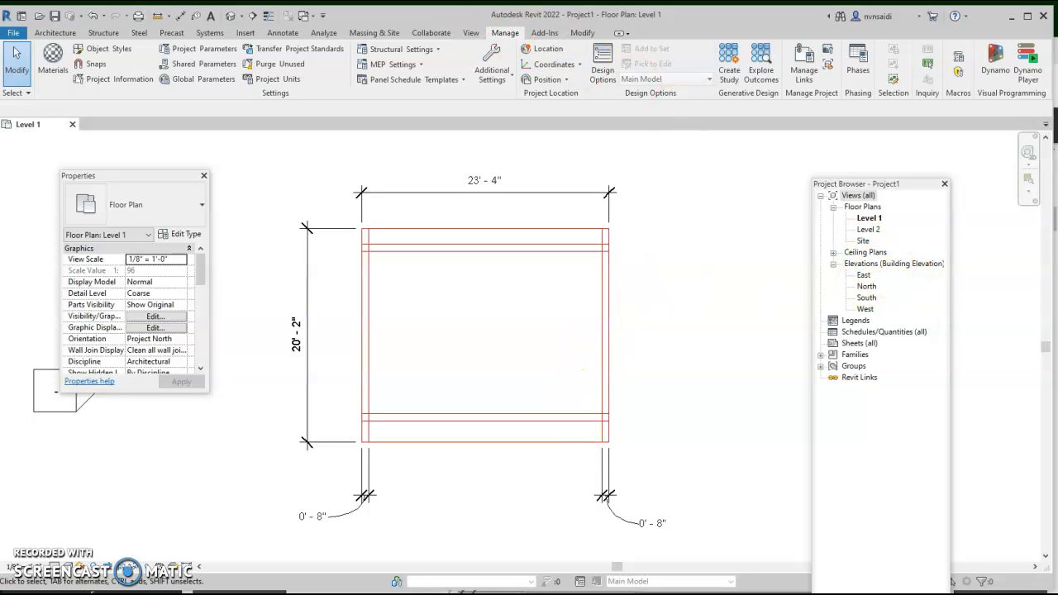
Step: Trace the end cap and 1' - 6" inner edge of the plan's upper-left wall end with 1-1-thickest- sect-cut -walls detail lines
left_click(282, 33)
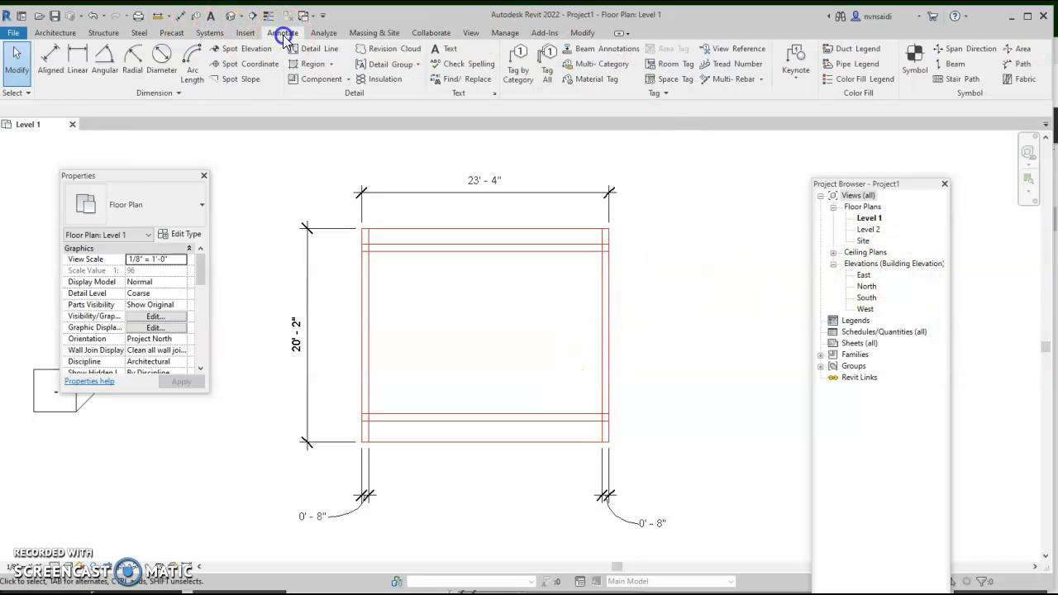
left_click(308, 48)
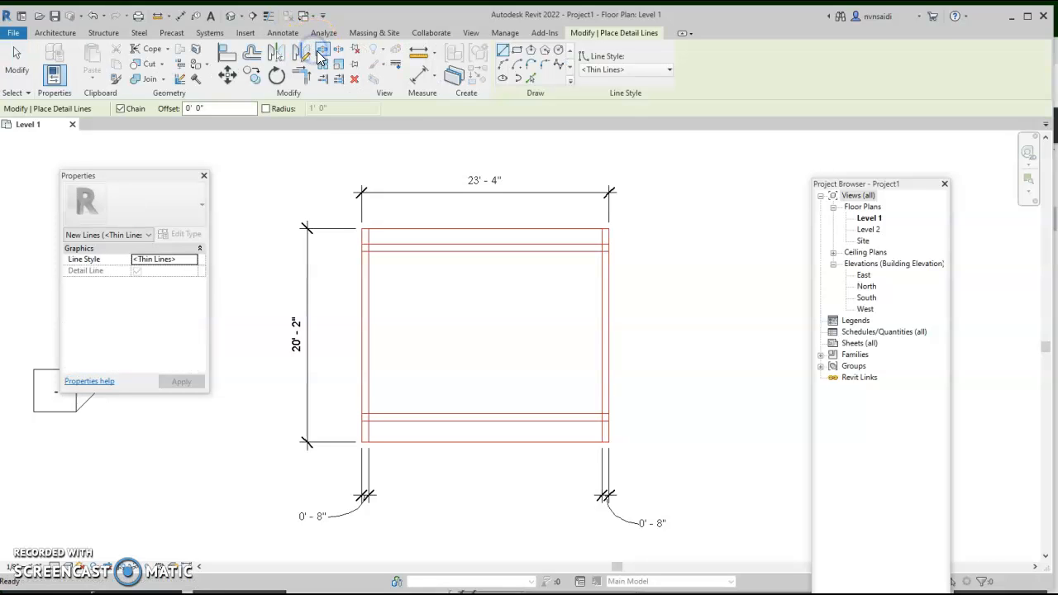
left_click(667, 71)
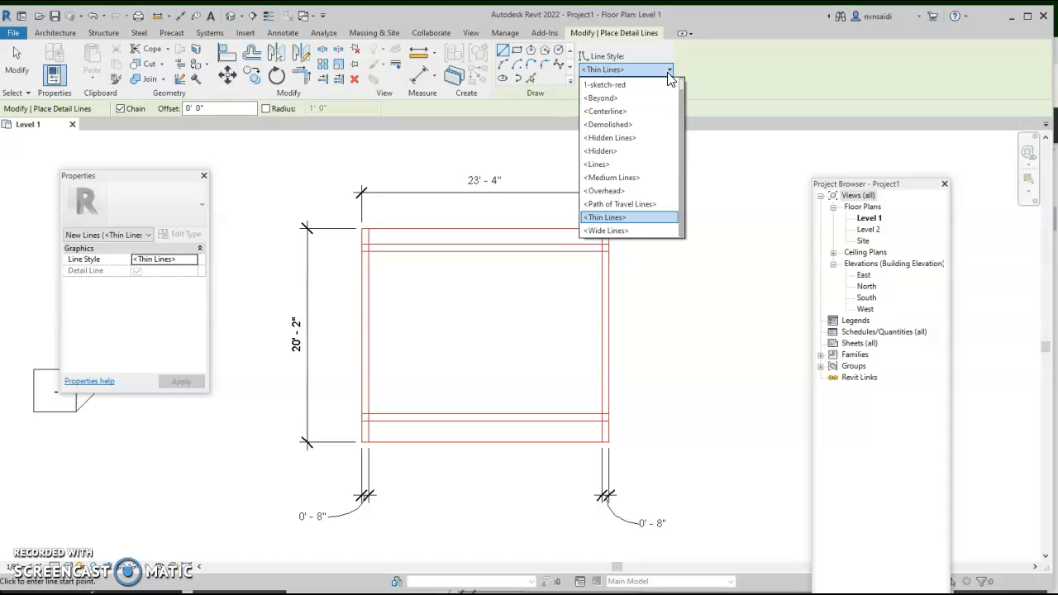
left_click_drag(683, 101, 681, 84)
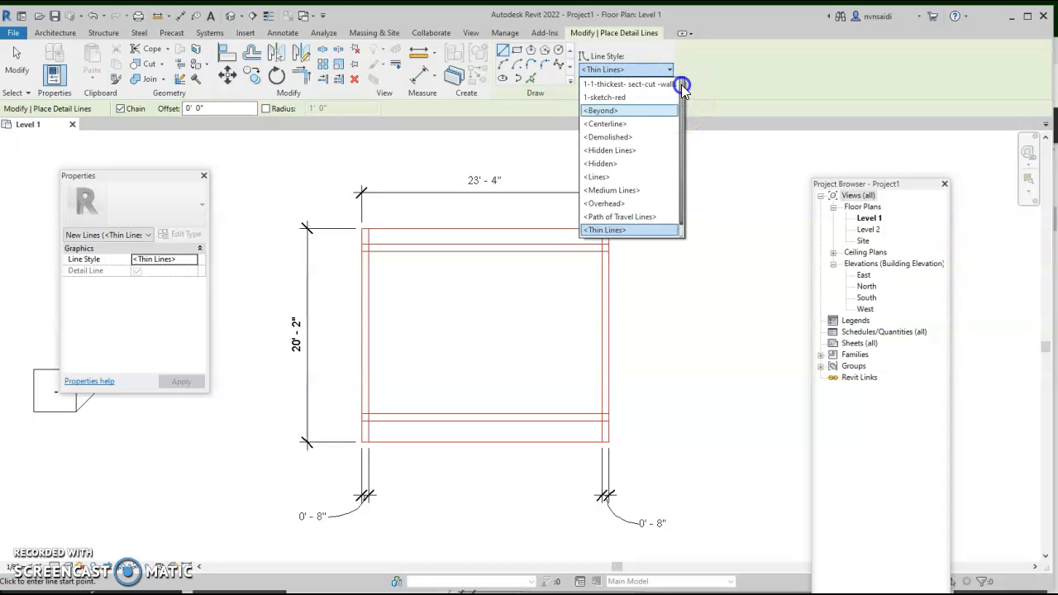
left_click(624, 86)
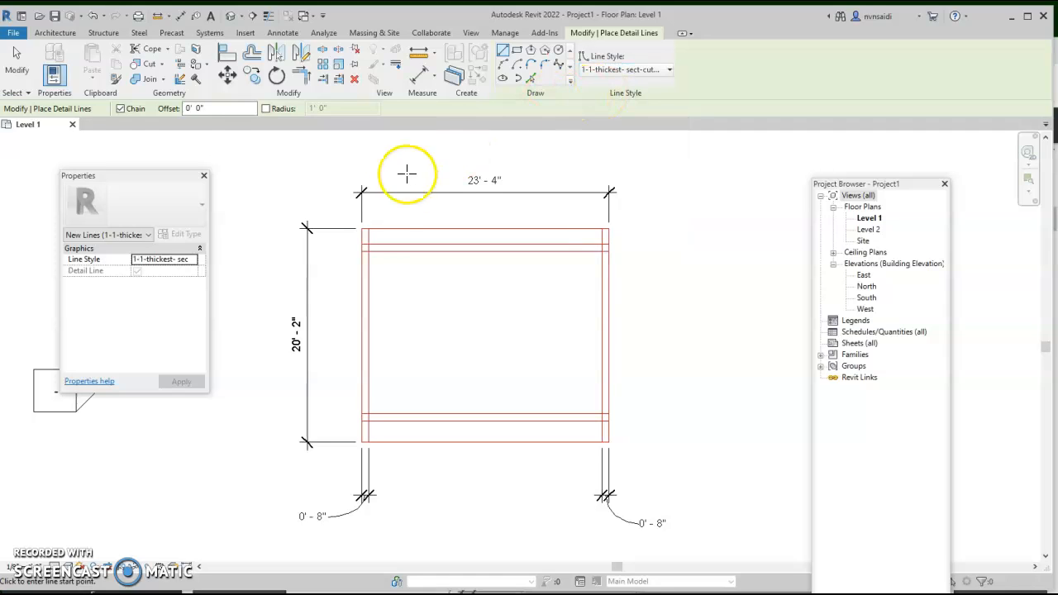
scroll(362, 226, "up", 5)
left_click(360, 234)
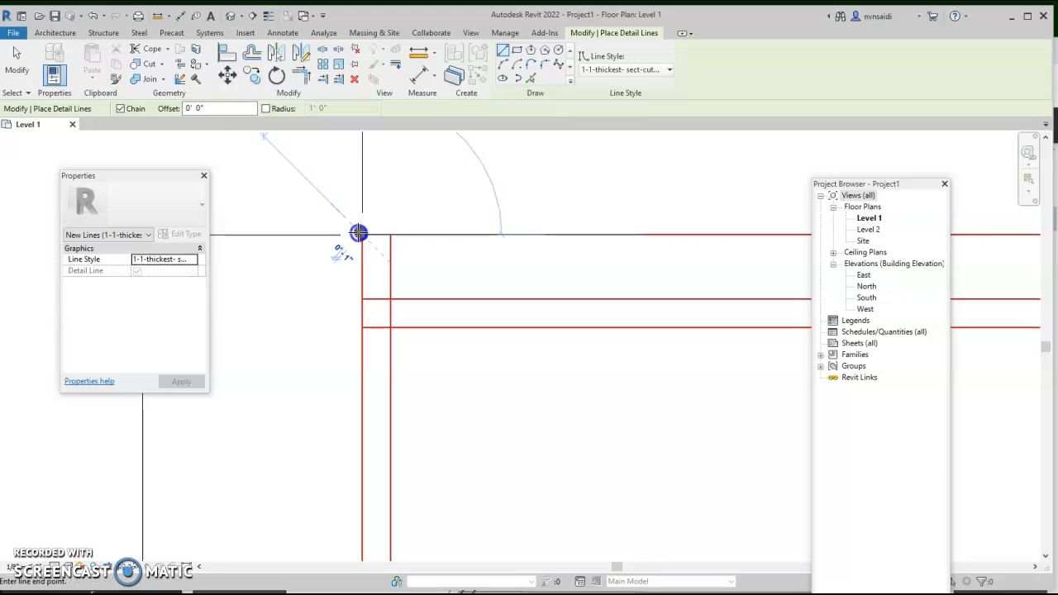
left_click(390, 234)
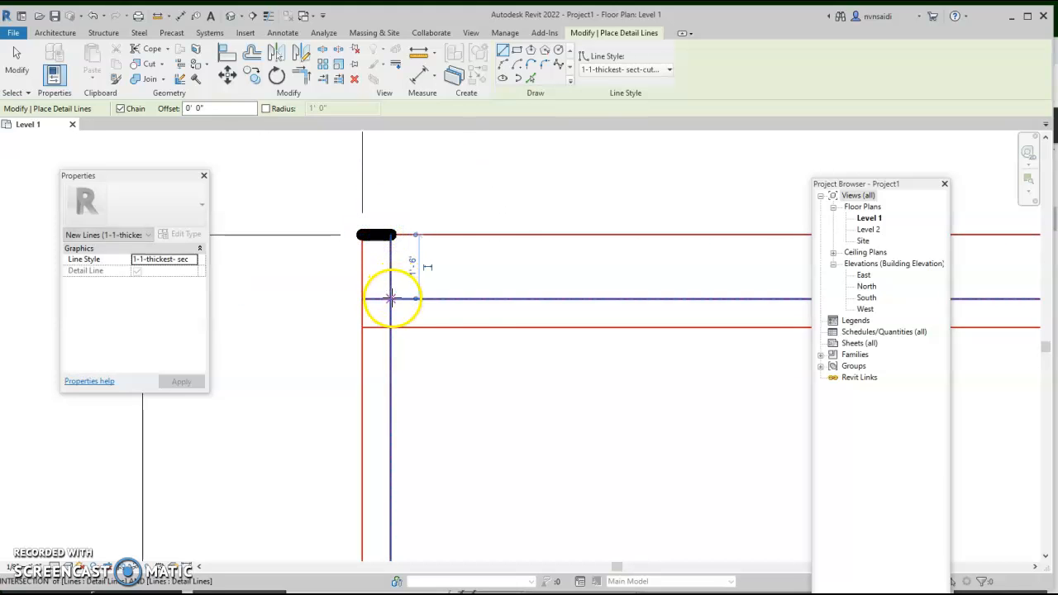
left_click(392, 297)
scroll(479, 294, "down", 1)
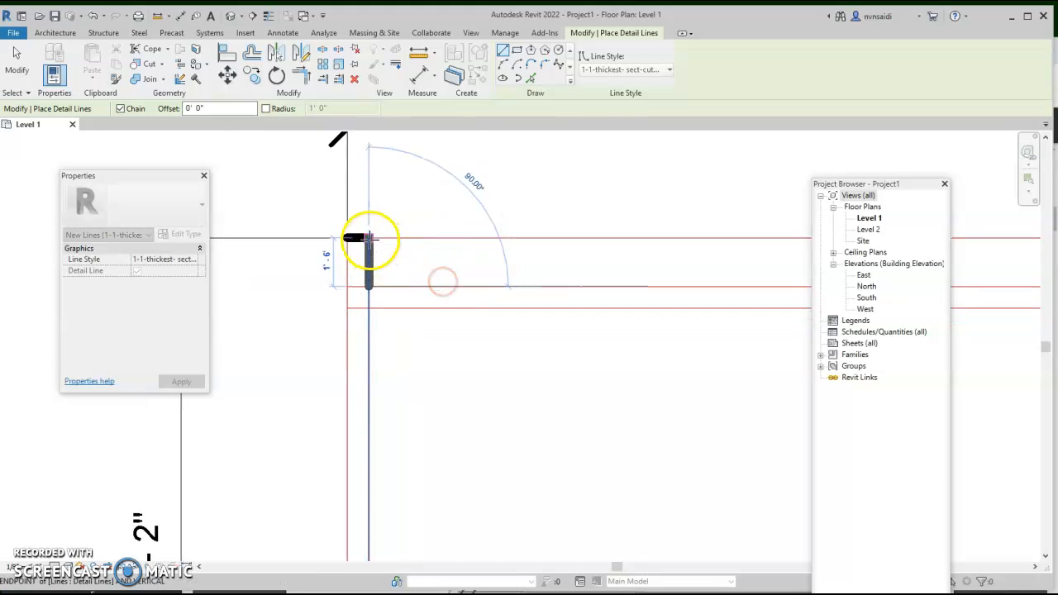
Step: Trace the upper wall's outer edge and the remaining cut wall outlines over the red sketch with the same thick detail lines
left_click(370, 287)
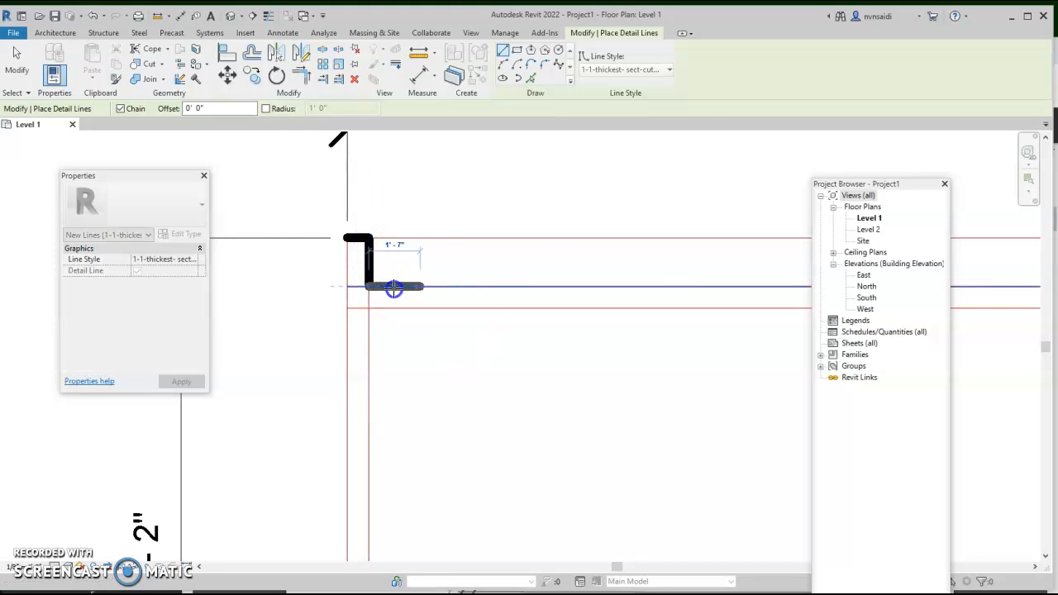
scroll(556, 287, "down", 4)
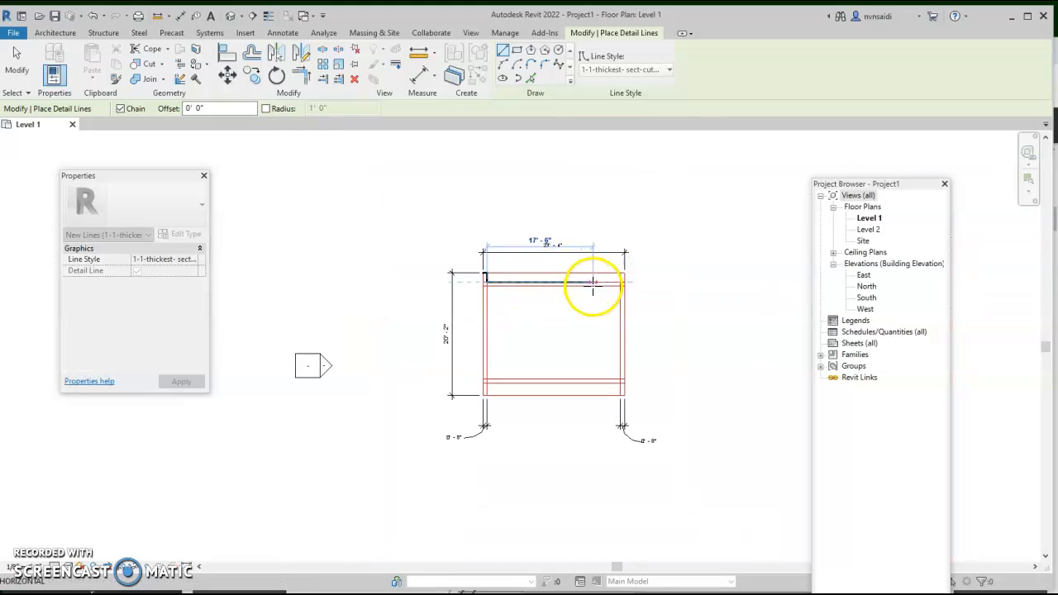
scroll(603, 282, "up", 2)
scroll(611, 275, "up", 2)
left_click(653, 300)
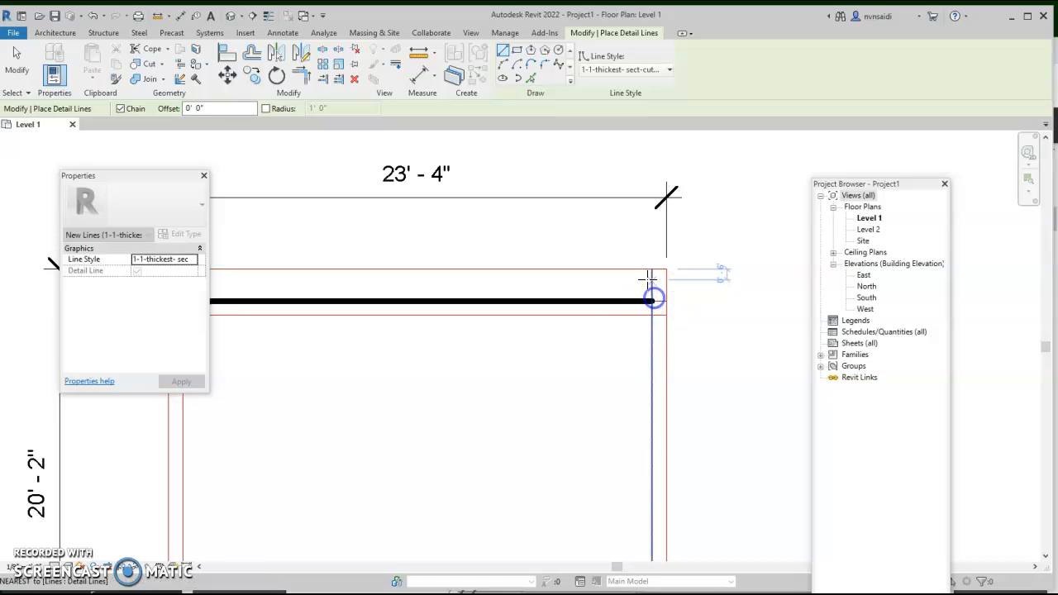
left_click(652, 268)
key("Escape")
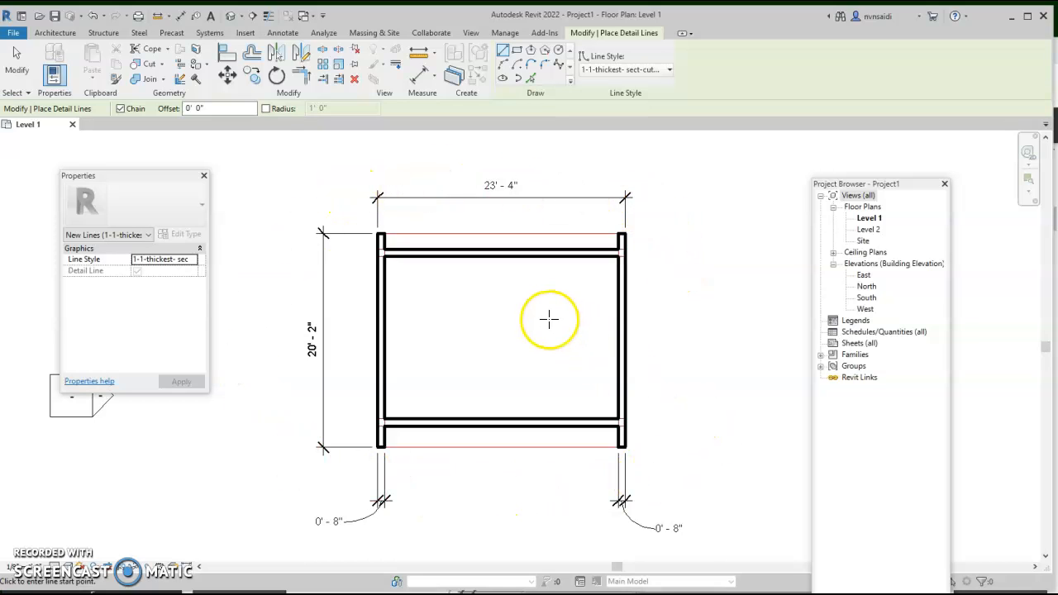
scroll(547, 316, "up", 2)
scroll(535, 281, "down", 2)
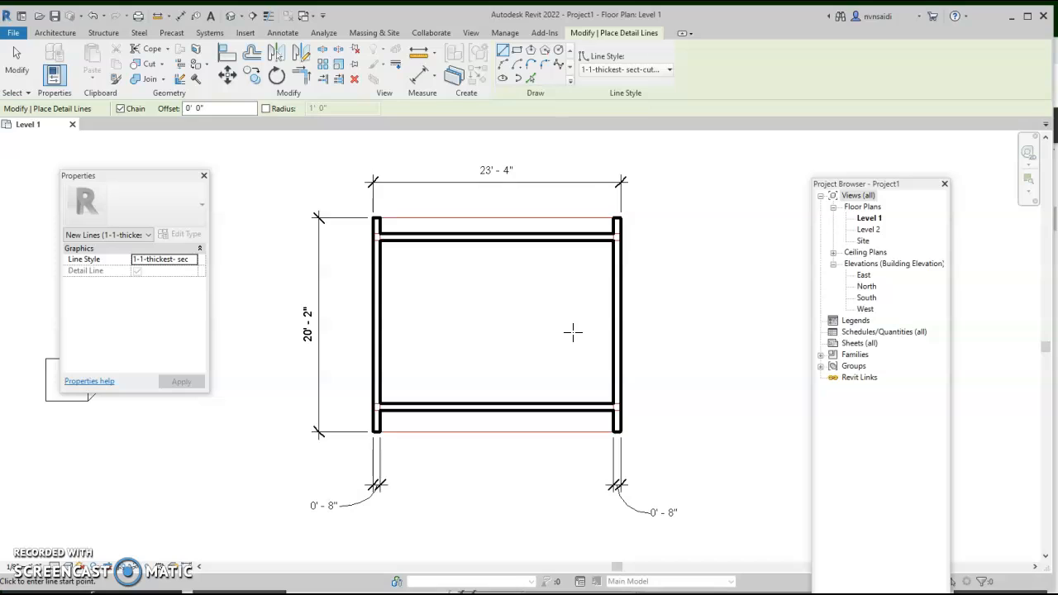
left_click(620, 289)
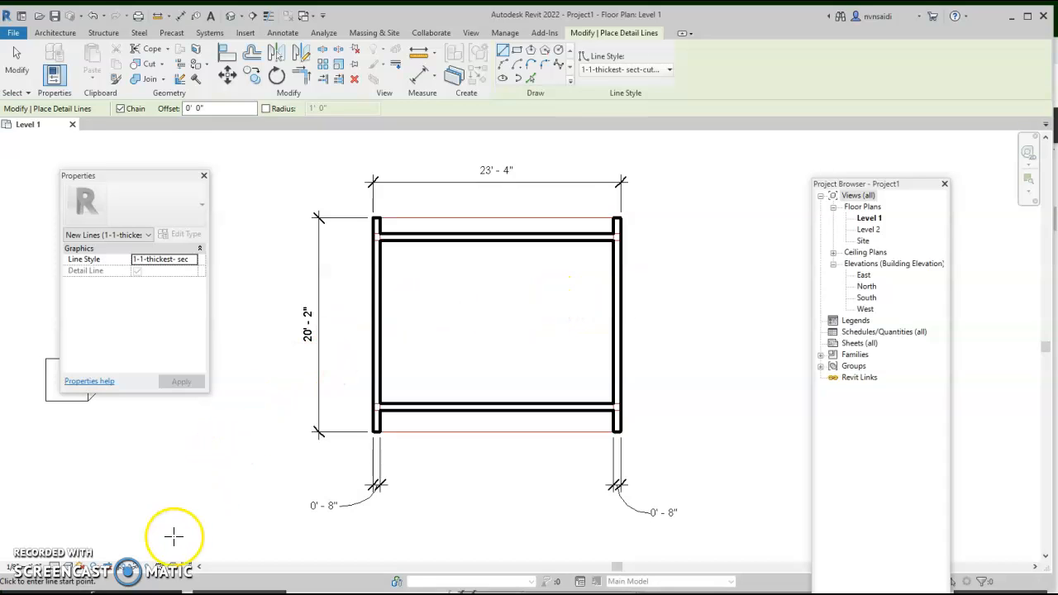
left_click(142, 570)
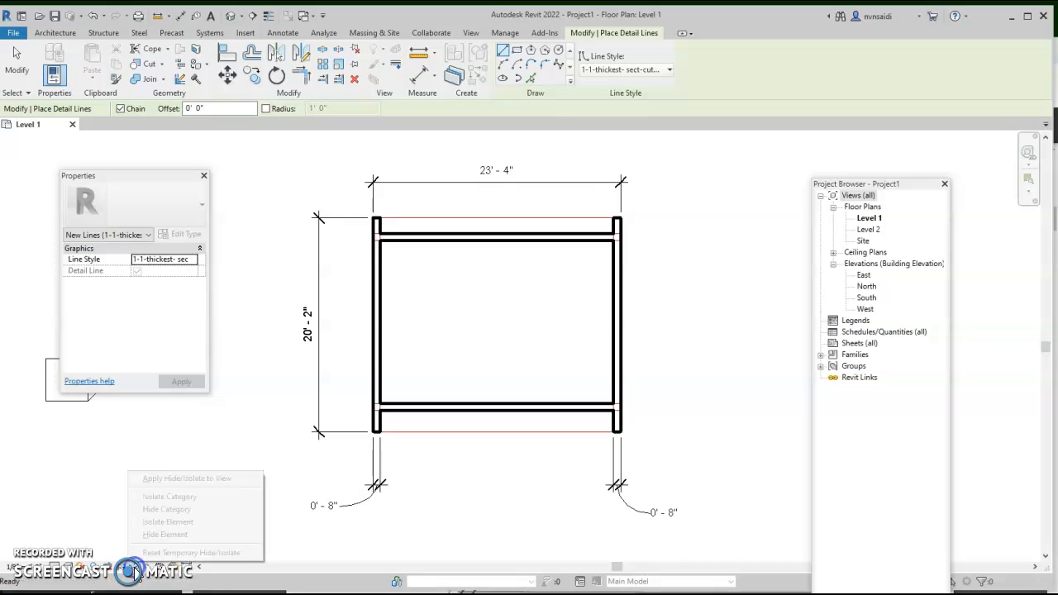
left_click(264, 423)
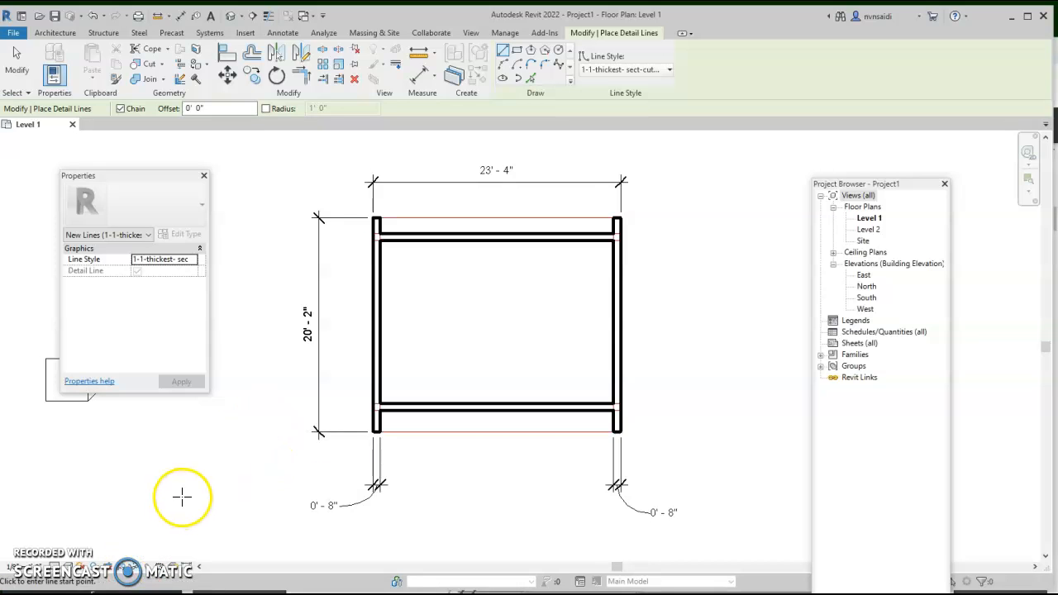
key("Escape")
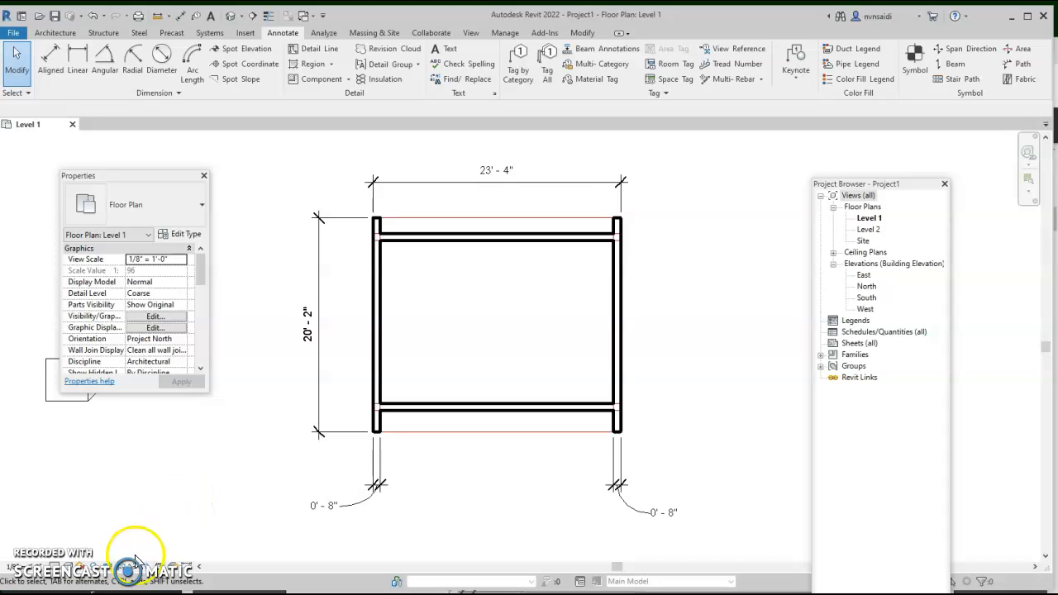
left_click(130, 568)
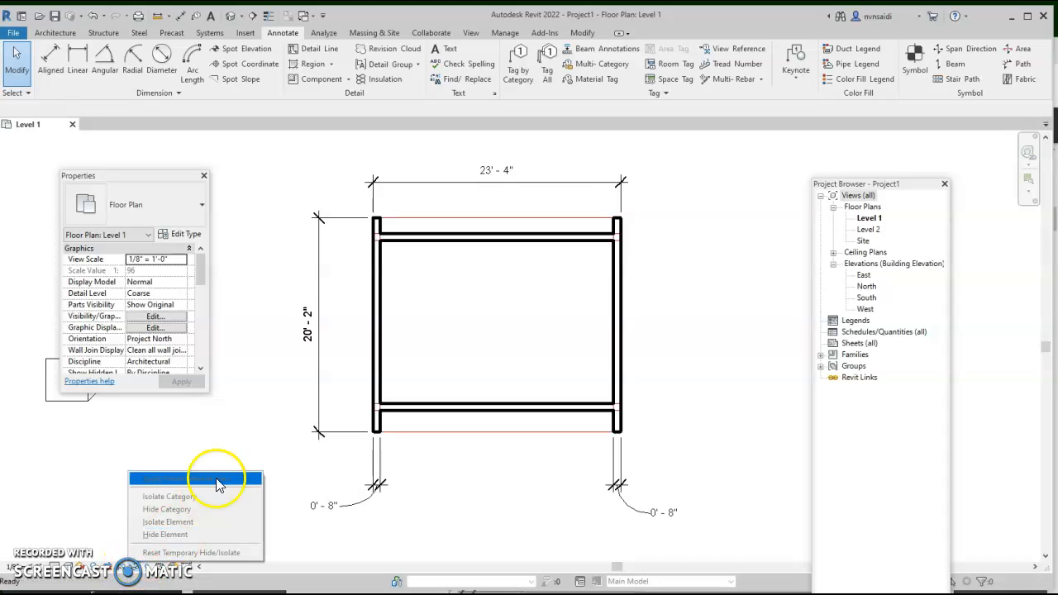
left_click(245, 433)
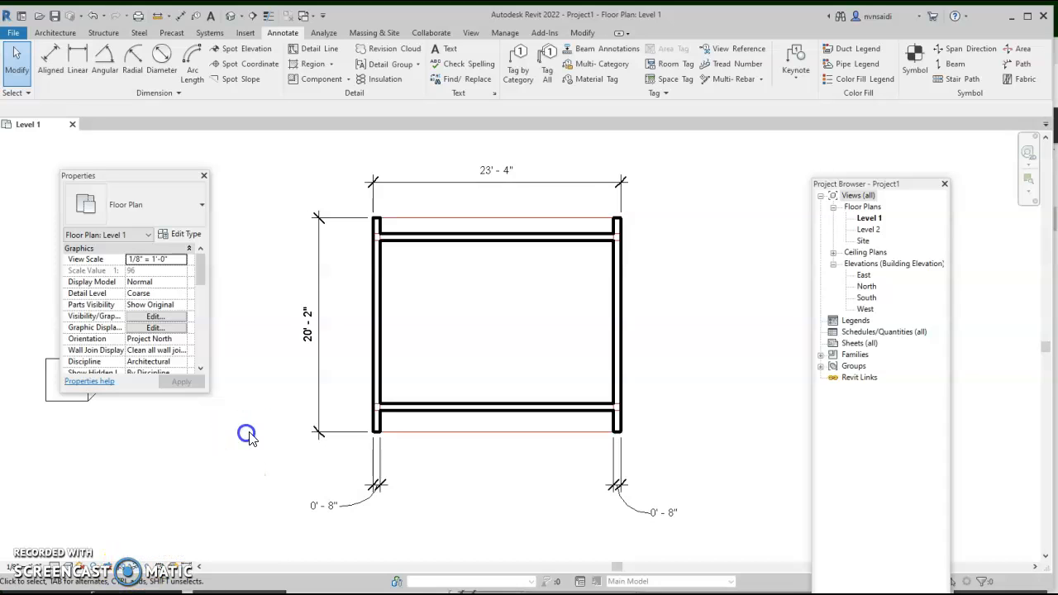
Step: Temporarily isolate the category of the left wall's inner thick line in the view, and reset the temporary hide/isolate
left_click(380, 363)
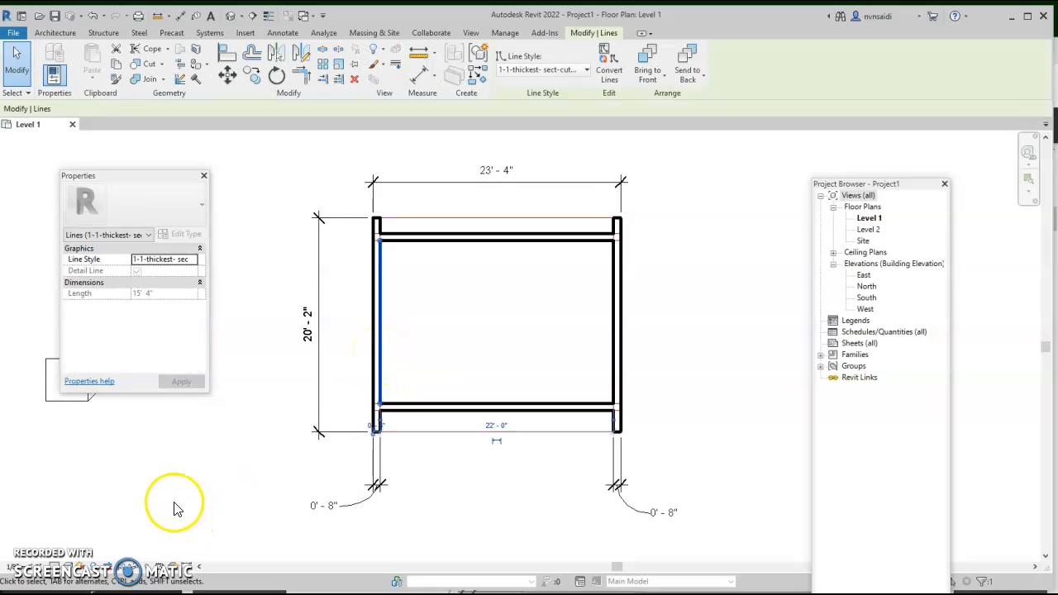
left_click(130, 569)
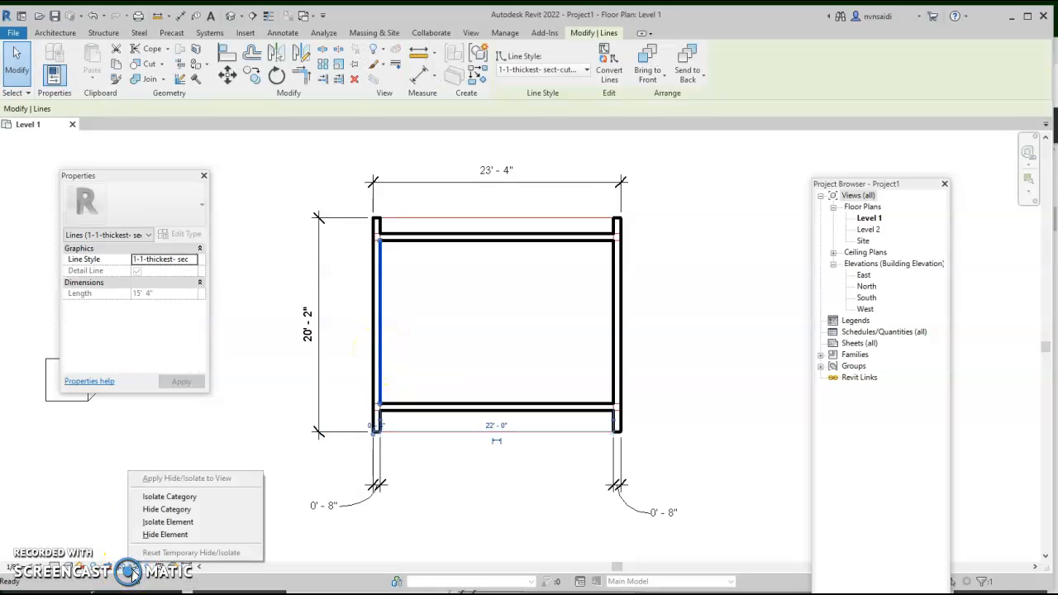
left_click(183, 499)
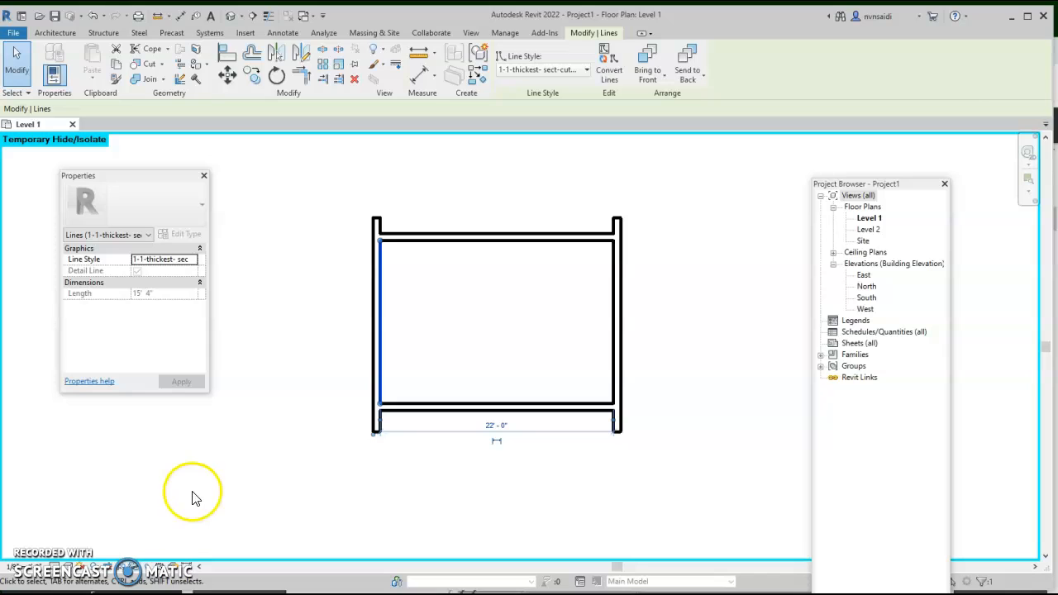
left_click(192, 495)
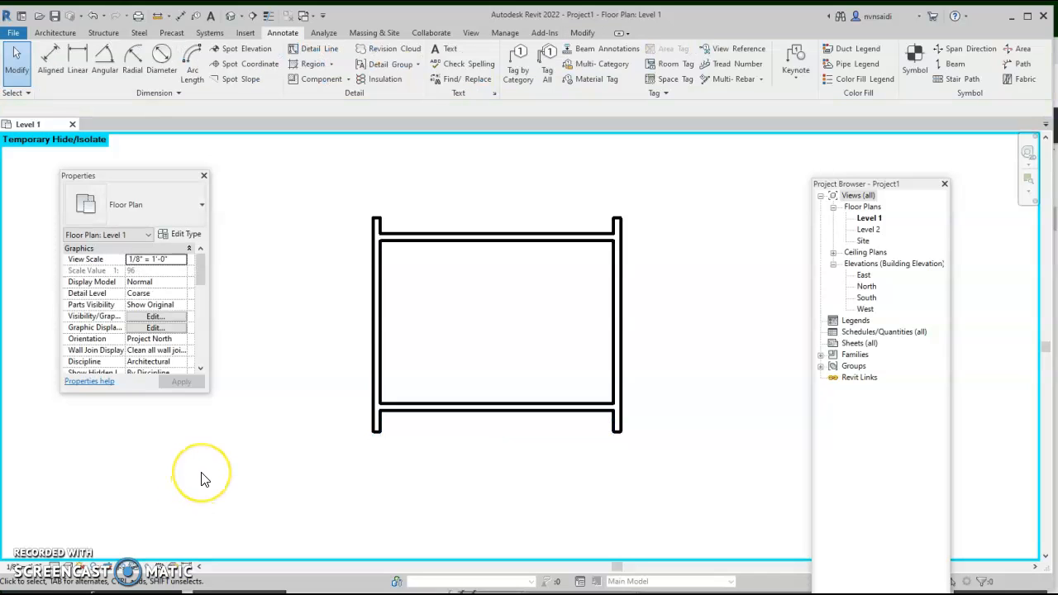
left_click(135, 569)
left_click(166, 553)
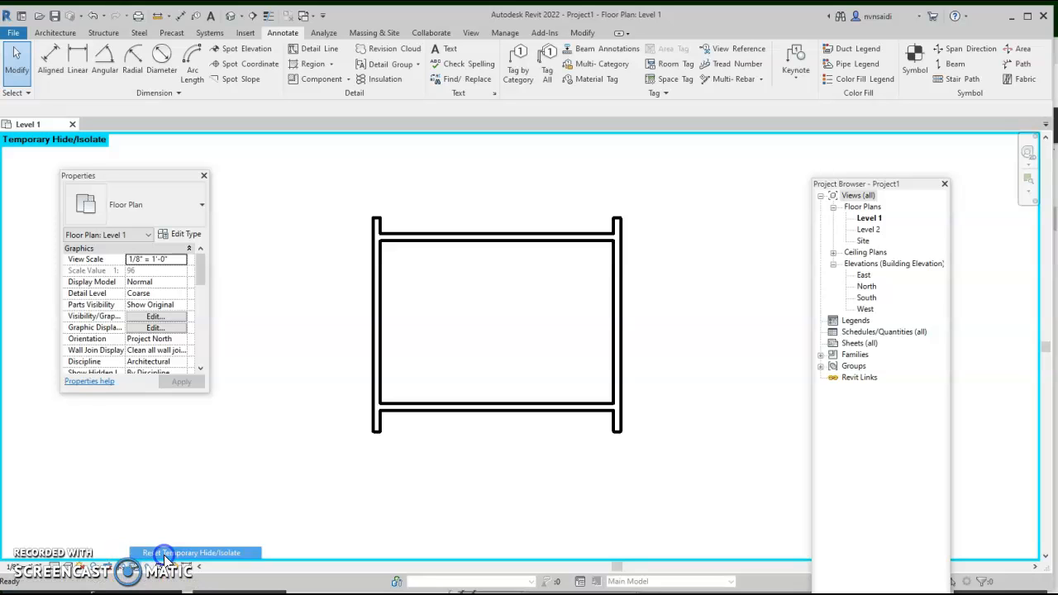
Step: Temporarily hide the category of the left wall's outer thick line, and reset the temporary hide/isolate to restore the whole plan
scroll(407, 400, "up", 5)
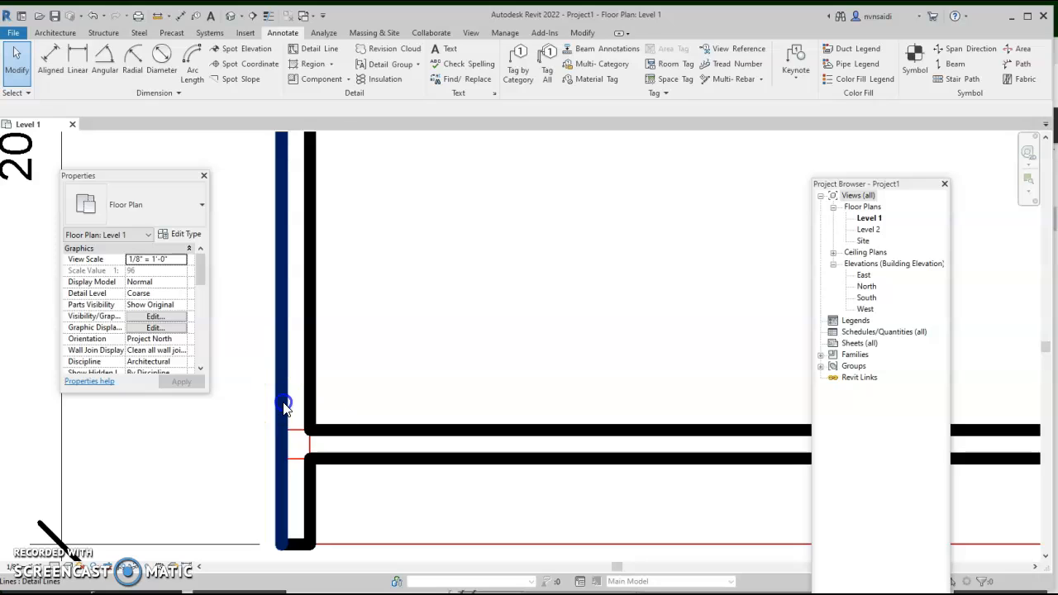
left_click(283, 408)
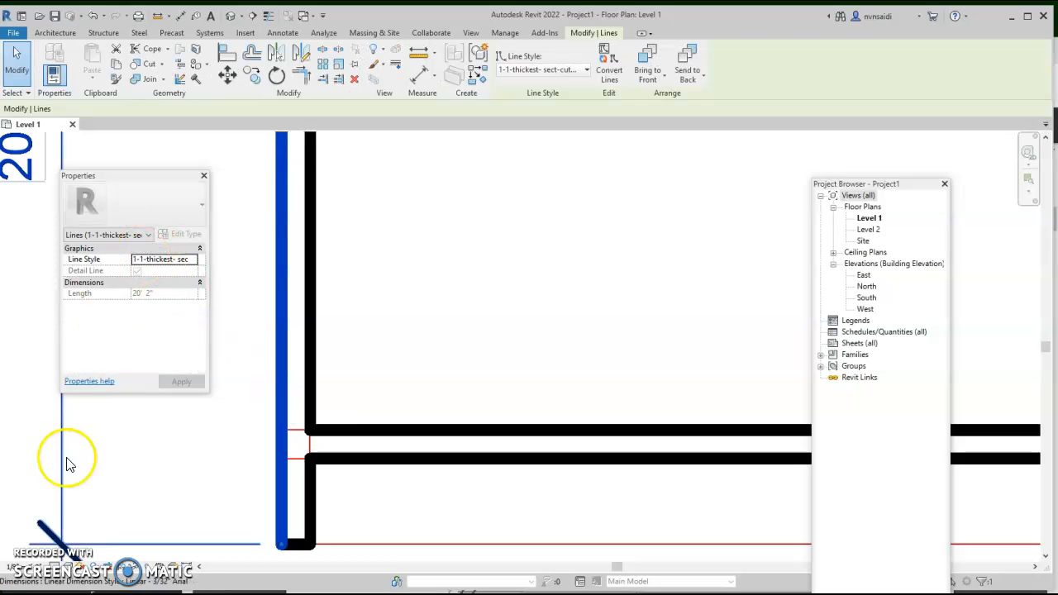
left_click(129, 569)
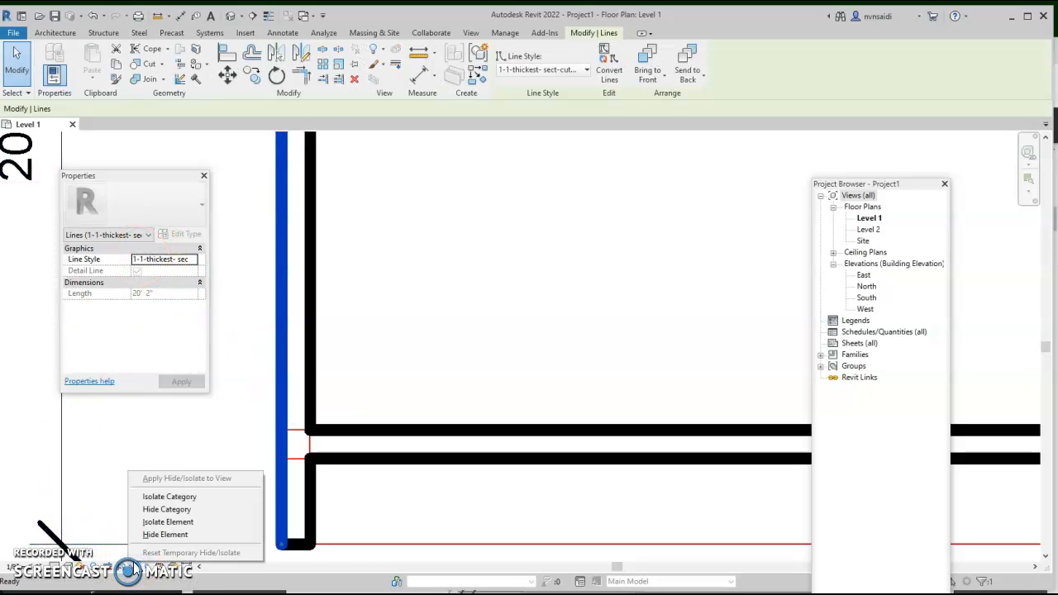
left_click(162, 509)
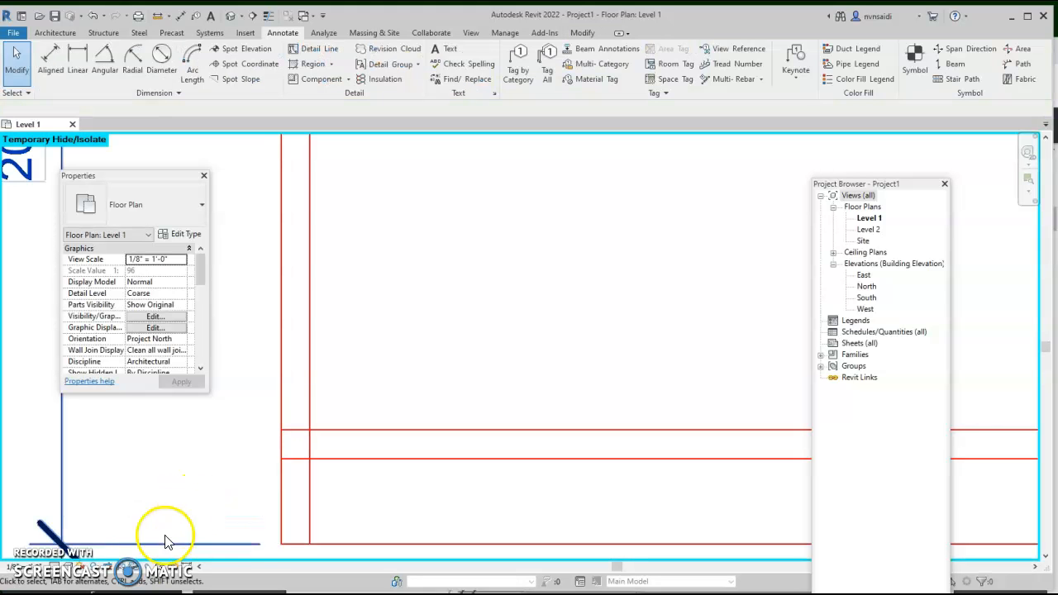
left_click(130, 568)
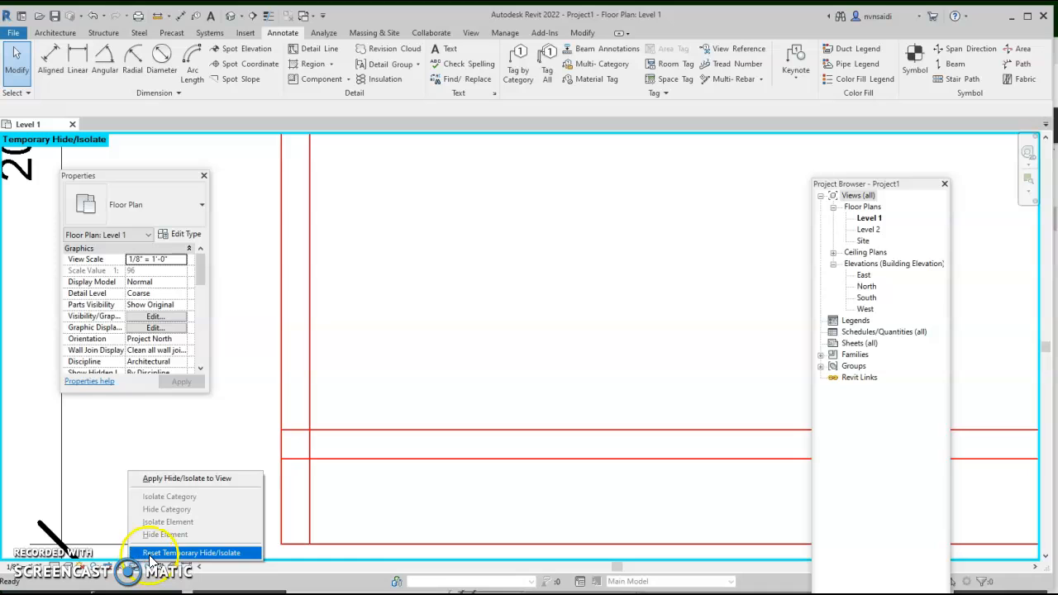
left_click(151, 555)
scroll(470, 243, "down", 4)
middle_click_drag(486, 242, 435, 344)
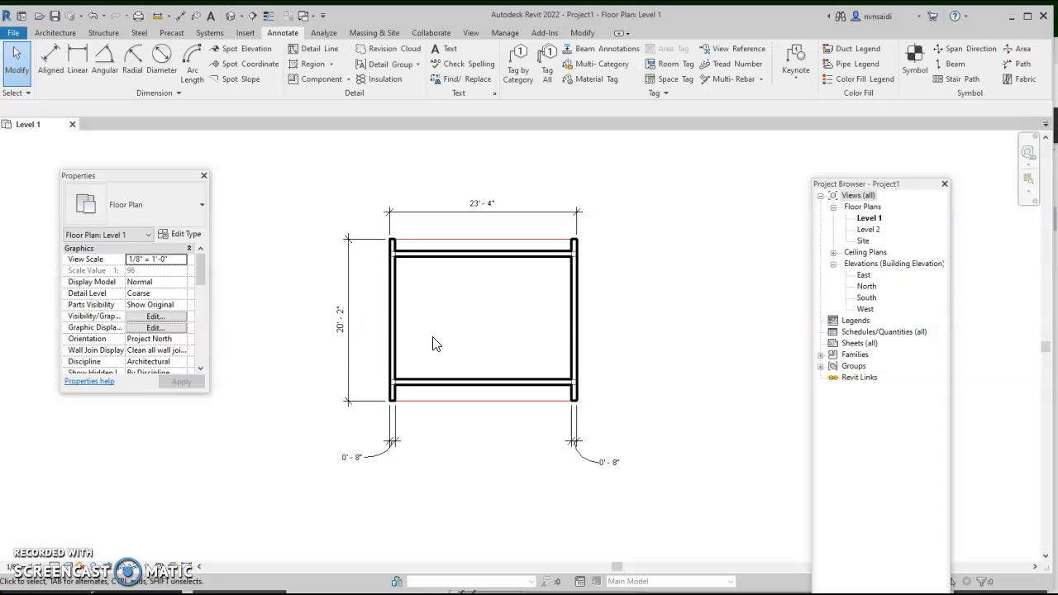
left_click(423, 321)
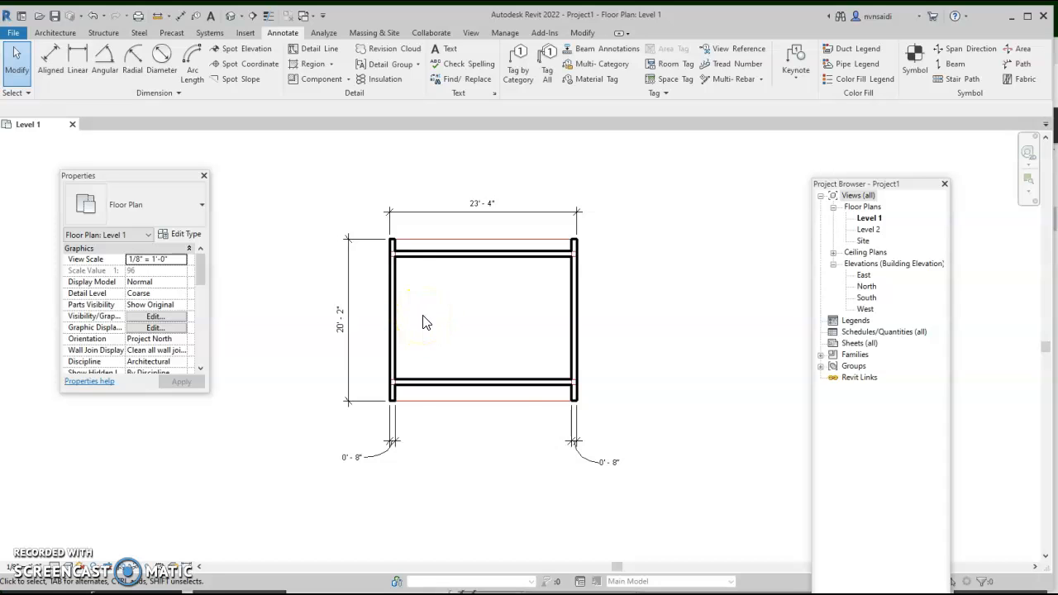